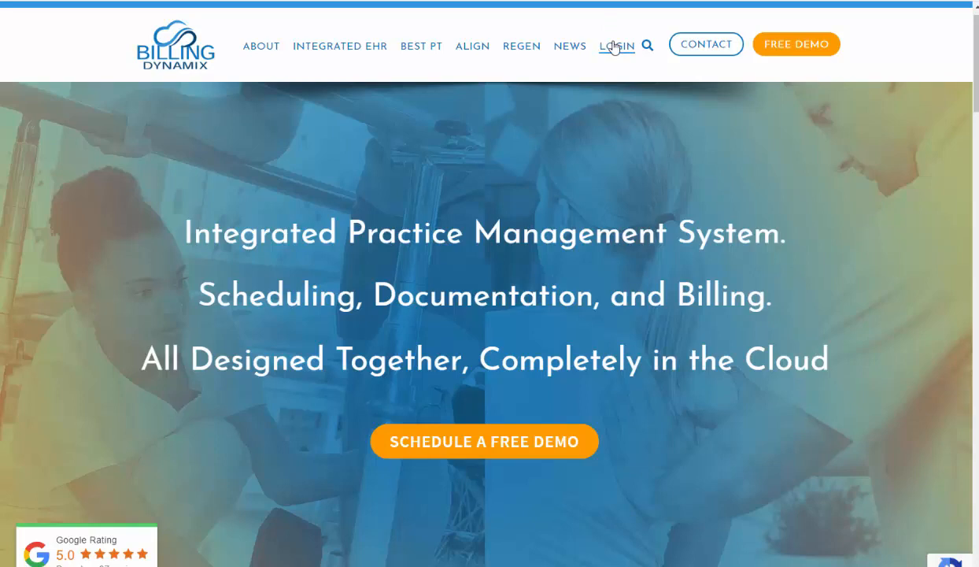
- Open the Billing Dynamix login page and log in to the BDXDEMO office with the prefilled credentials
{"action": "left_click", "coordinate": [615, 47]}
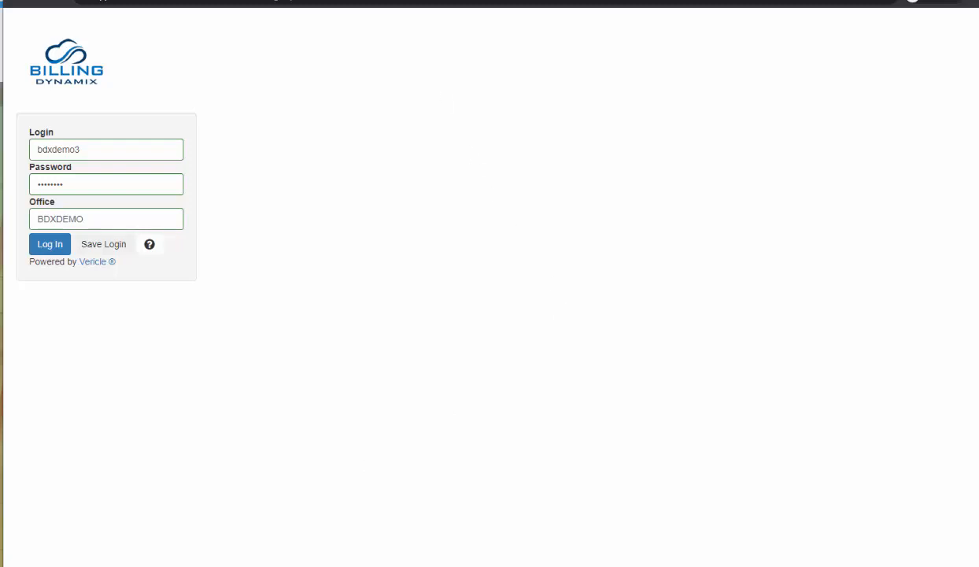
{"action": "left_click", "coordinate": [331, 0]}
{"action": "left_click", "coordinate": [66, 246]}
{"action": "left_click", "coordinate": [50, 245]}
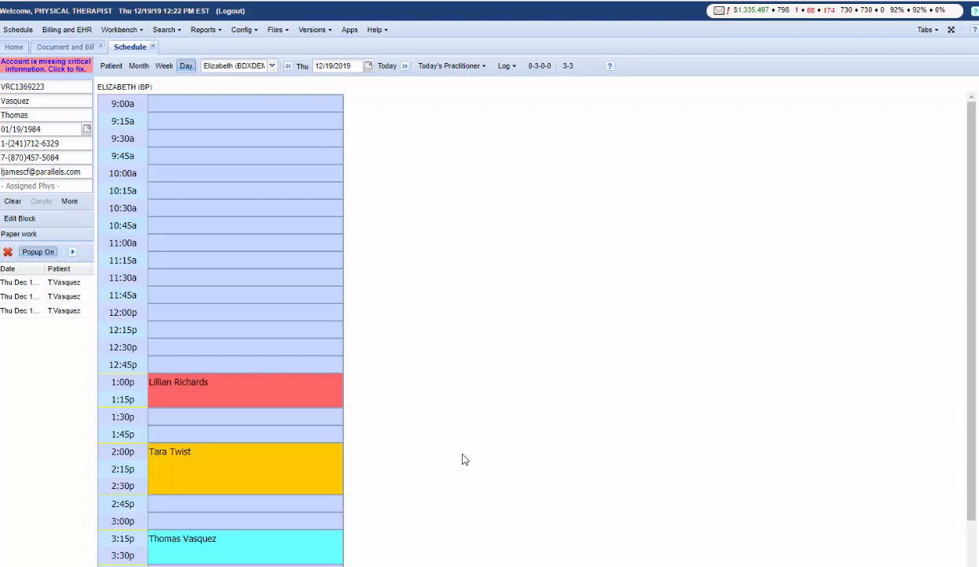
- Examine the appointment details of the 1:00p, 2:00p and 3:15p patients on the 12/19/2019 day schedule
{"action": "mouse_move", "coordinate": [302, 387]}
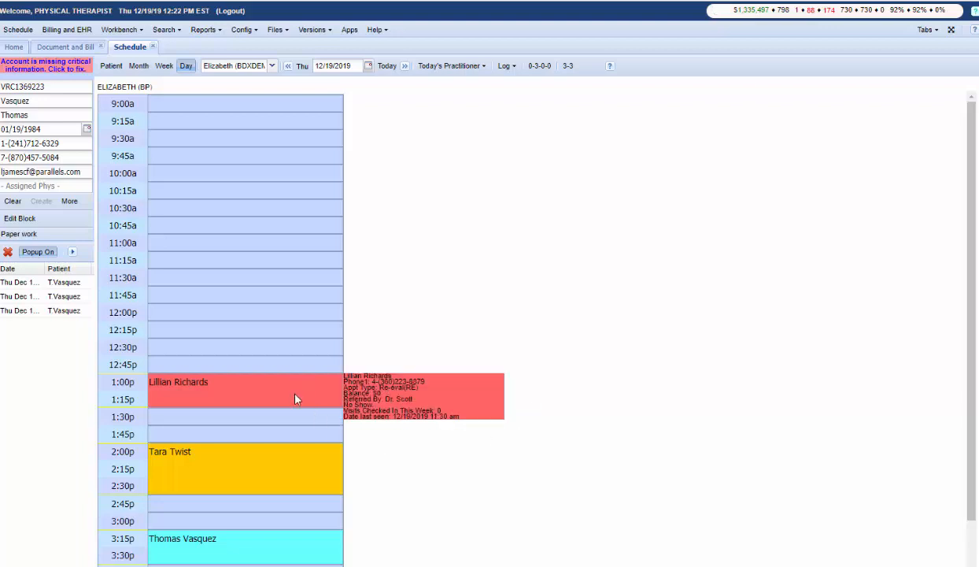
{"action": "mouse_move", "coordinate": [253, 473]}
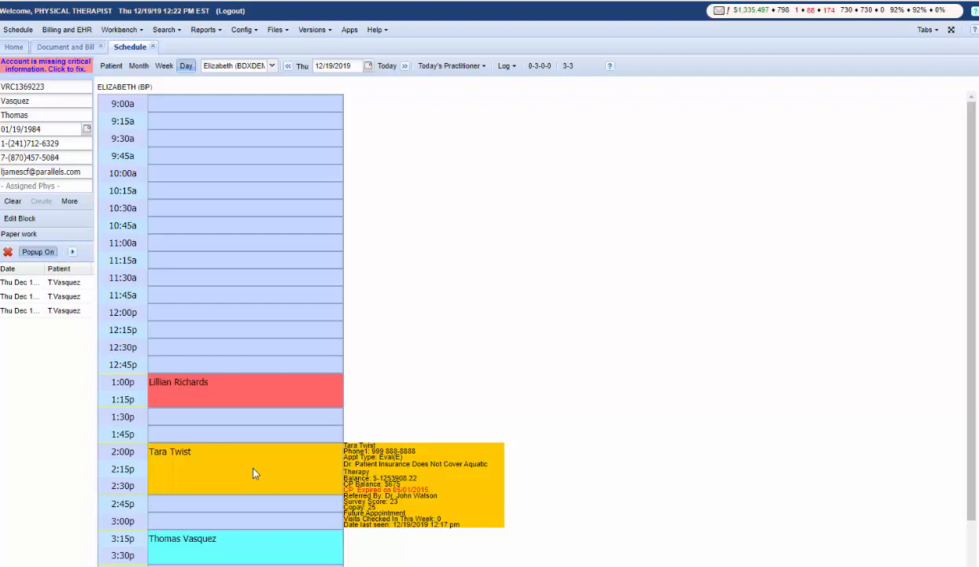
{"action": "mouse_move", "coordinate": [271, 541]}
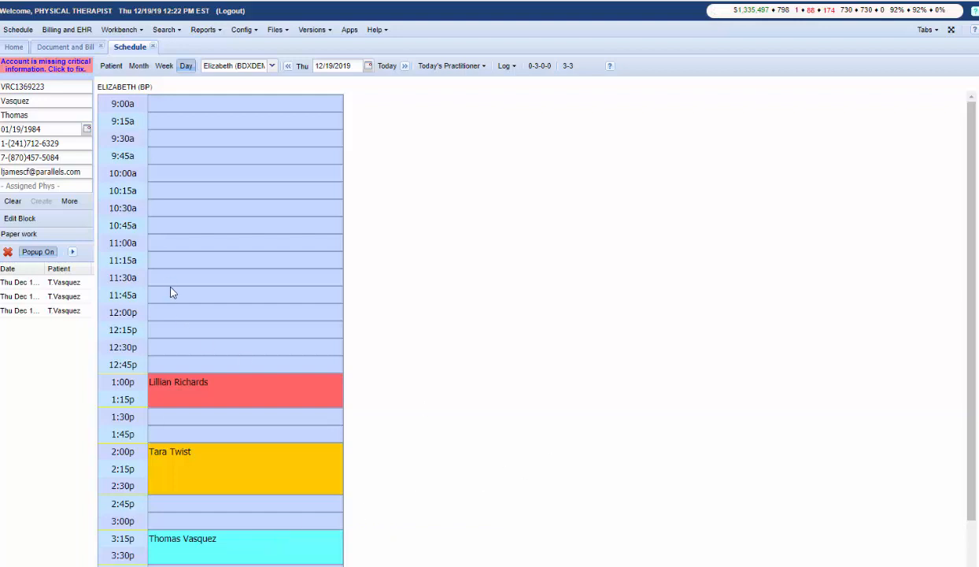
- Open the 2:00p patient's documents and generate the PDF of the signed 12/19/2019 physical therapy exam
{"action": "left_click", "coordinate": [111, 67]}
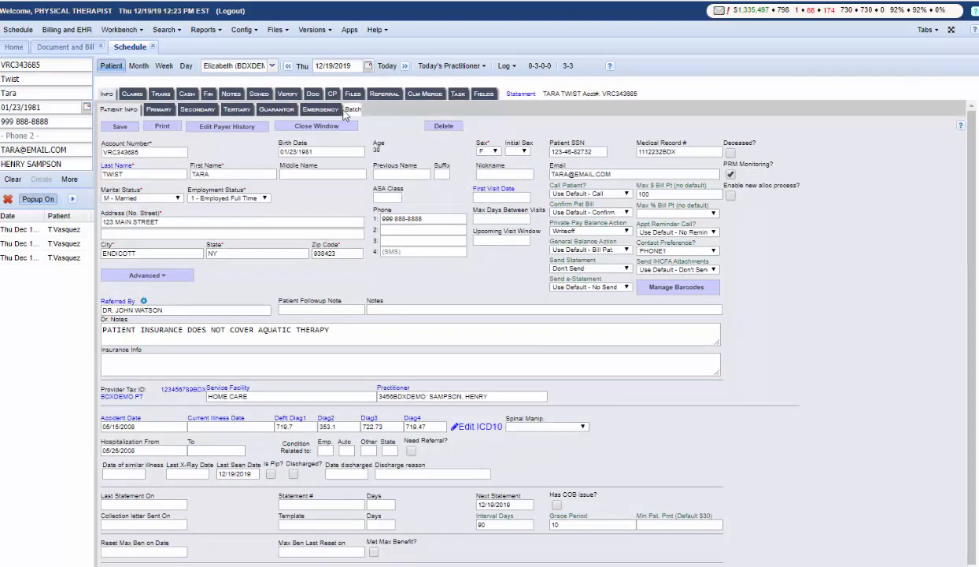
{"action": "left_click", "coordinate": [312, 95]}
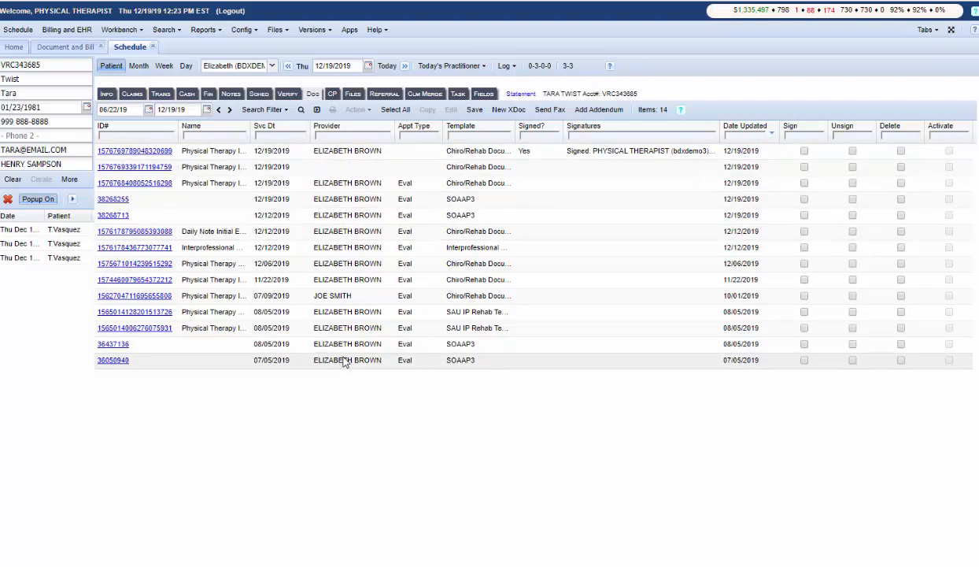
{"action": "left_click", "coordinate": [473, 146]}
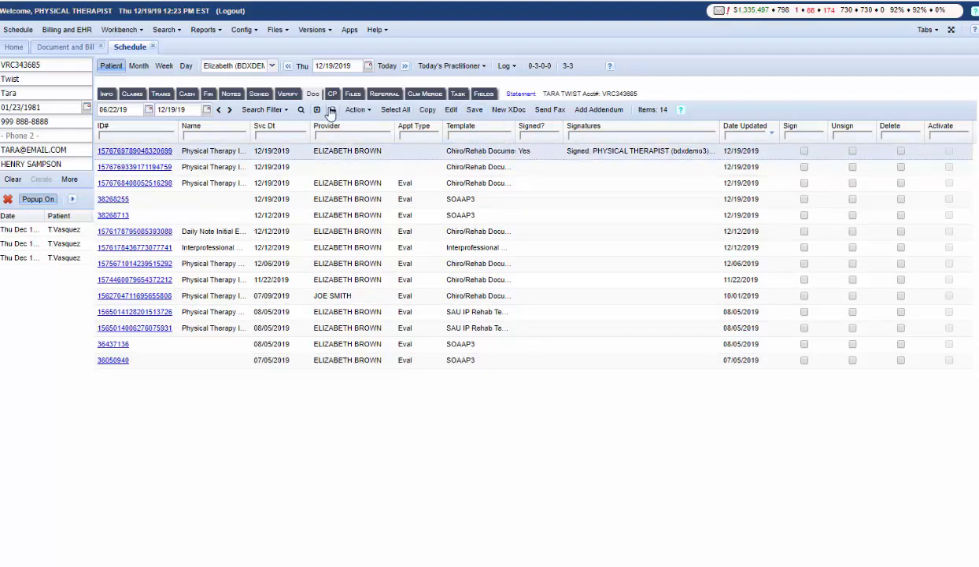
{"action": "left_click", "coordinate": [332, 111]}
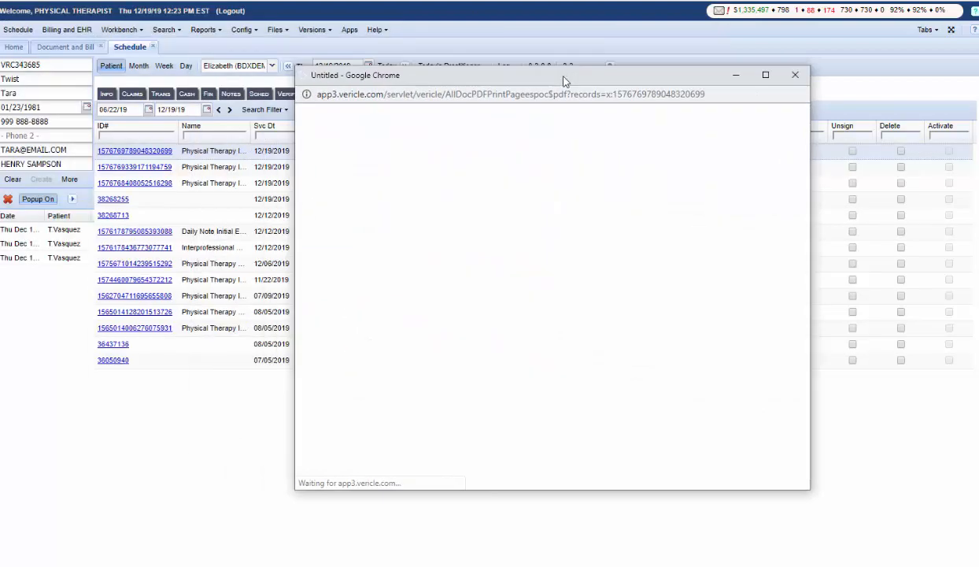
- Read through the Physical Therapy Initial Exam PDF, close it and return to the day schedule
{"action": "left_click_drag", "start_coordinate": [562, 81], "coordinate": [523, 144]}
{"action": "scroll", "coordinate": [500, 266], "scroll_direction": "down", "scroll_amount": 6}
{"action": "scroll", "coordinate": [600, 236], "scroll_direction": "up", "scroll_amount": 6}
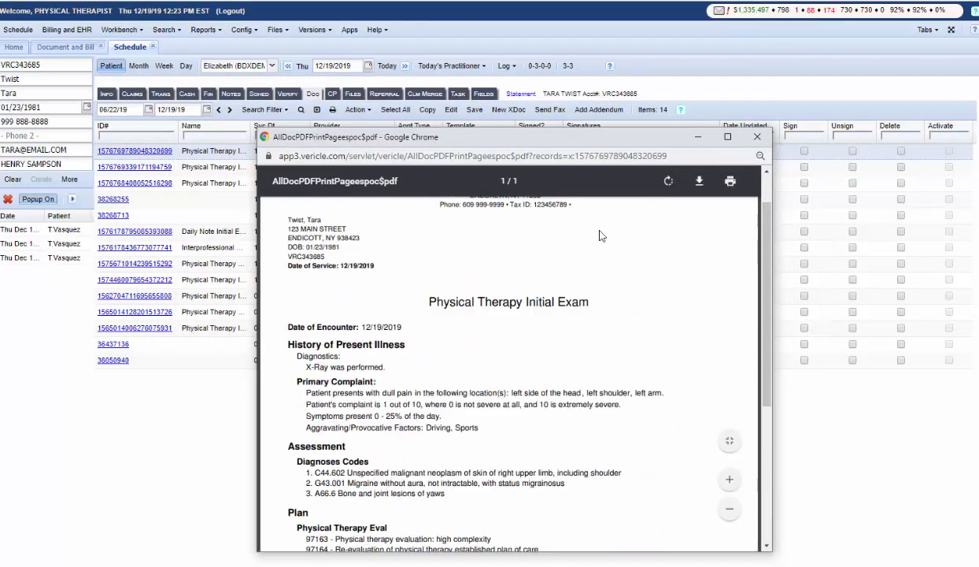
{"action": "left_click", "coordinate": [757, 137]}
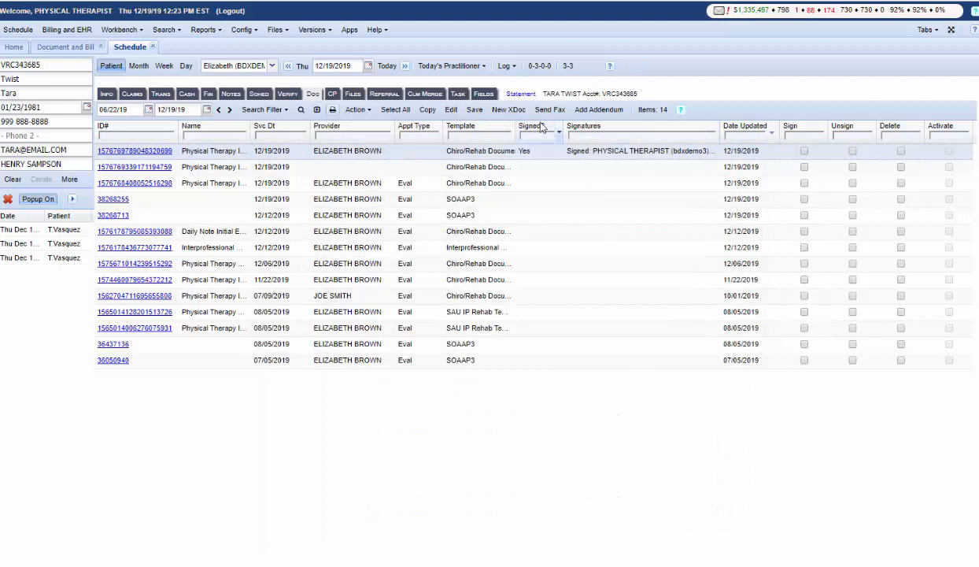
{"action": "left_click", "coordinate": [186, 66]}
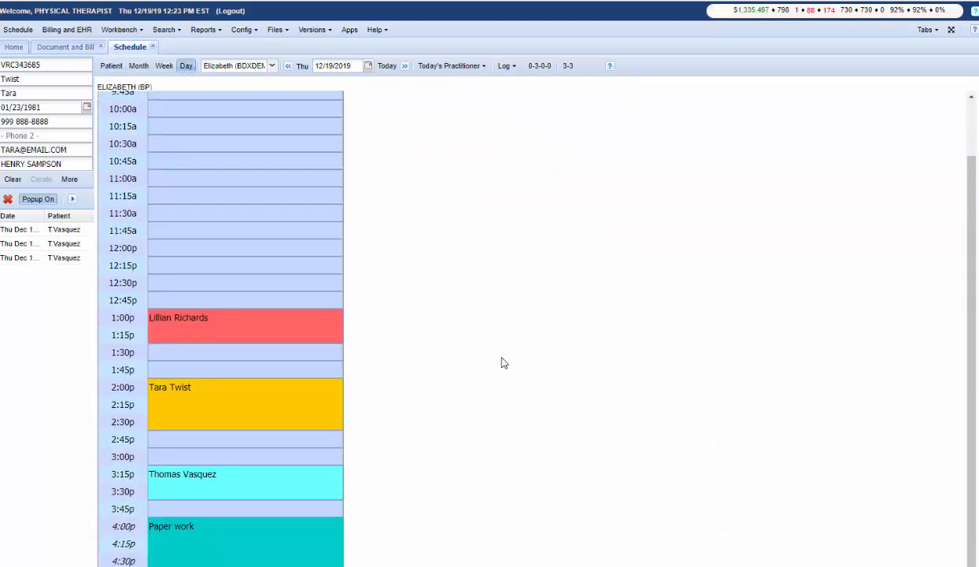
- Check in the 1:00p, 2:00p and 3:15p patients on the day schedule, deleting all the alert messages
{"action": "mouse_move", "coordinate": [262, 397]}
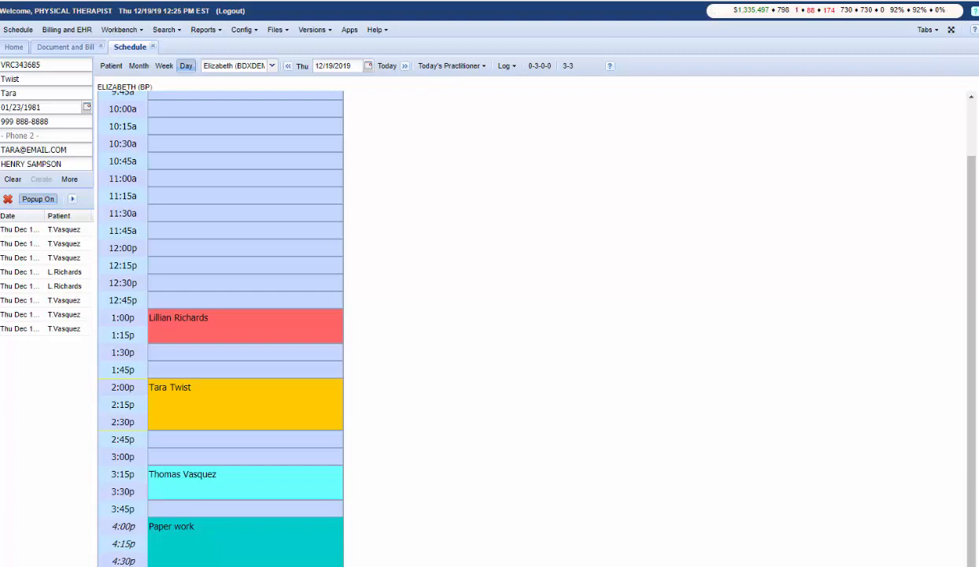
{"action": "mouse_move", "coordinate": [161, 405]}
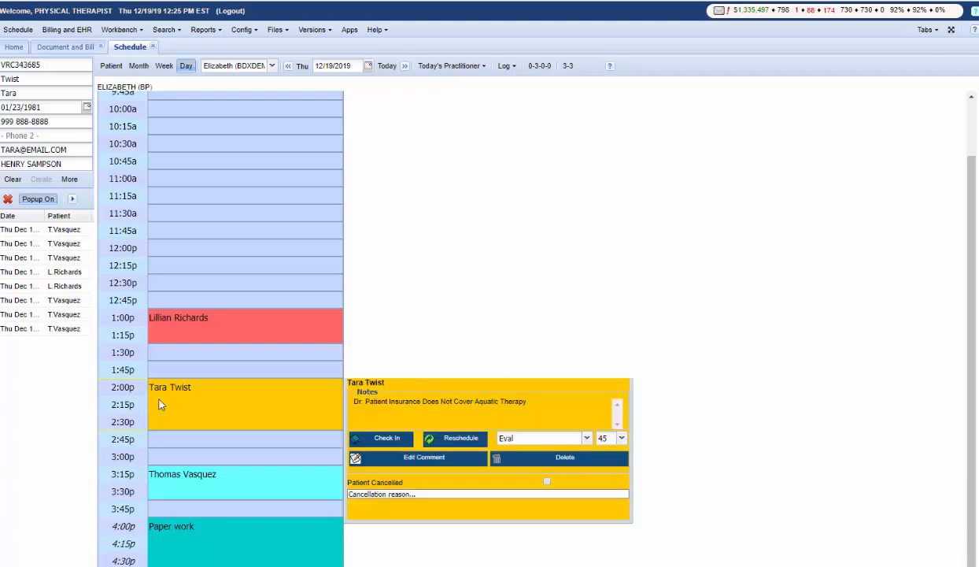
{"action": "left_click", "coordinate": [387, 437]}
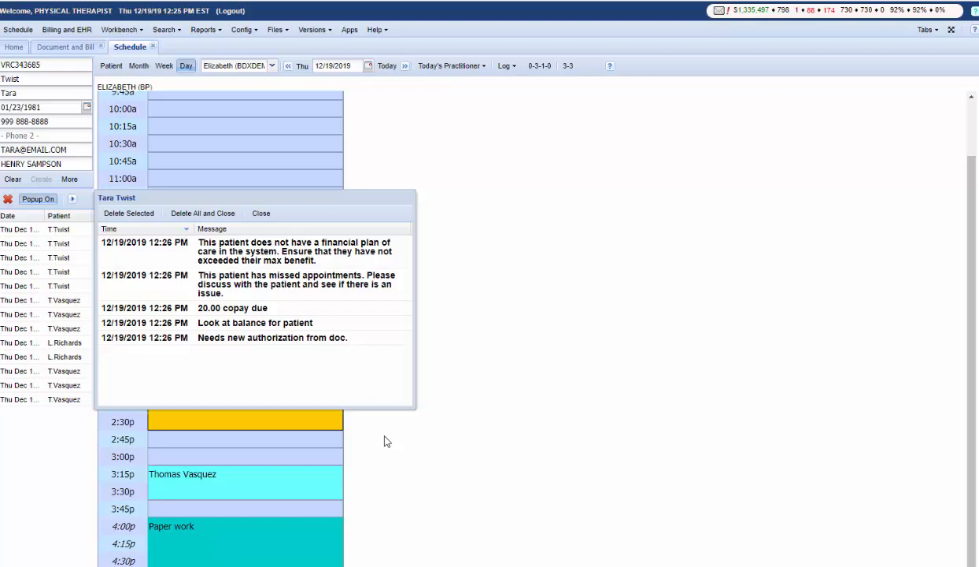
{"action": "left_click", "coordinate": [211, 214]}
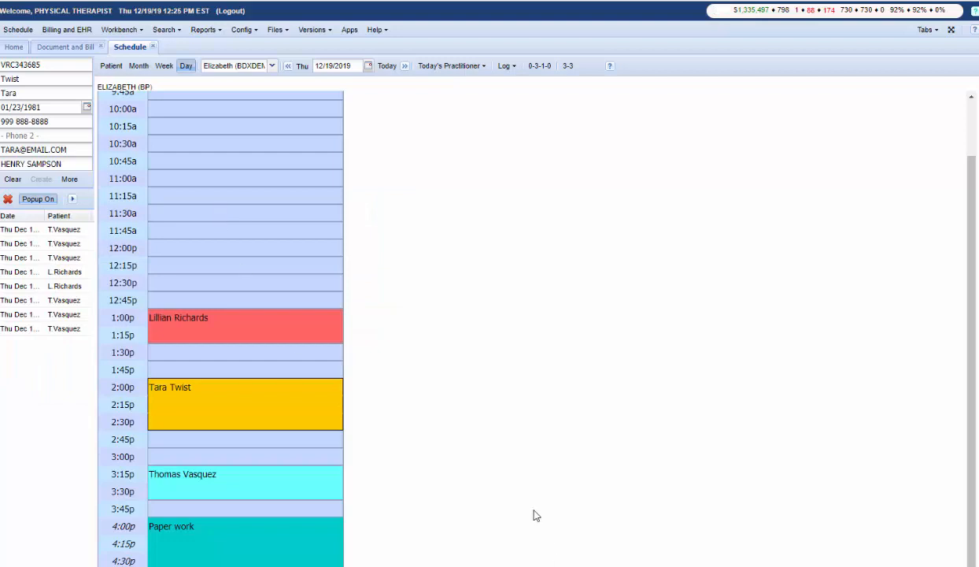
{"action": "left_click", "coordinate": [228, 330]}
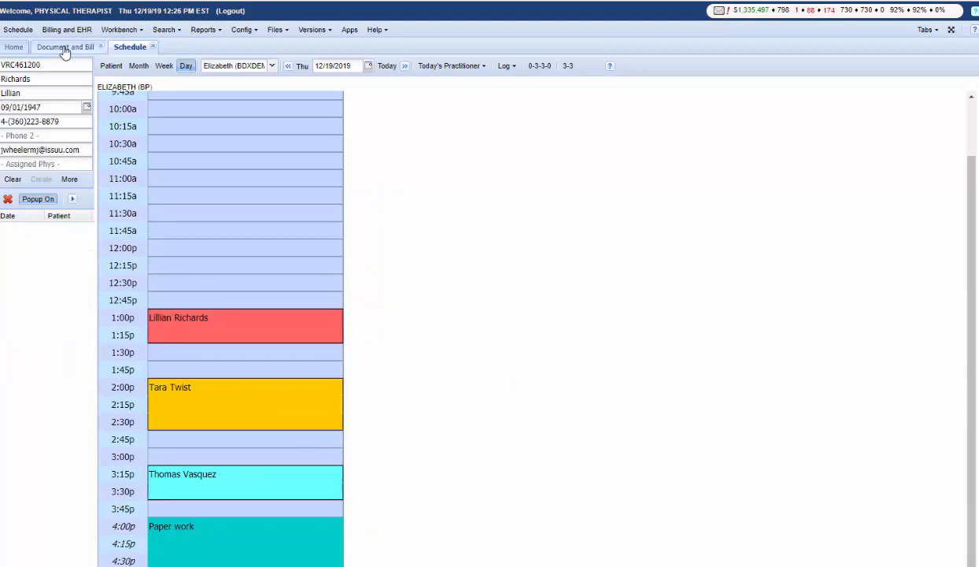
- Open the 2:00 PM patient's Physical Therapy Initial Exam in Document and Bill and collapse the appointment list
{"action": "left_click", "coordinate": [64, 47]}
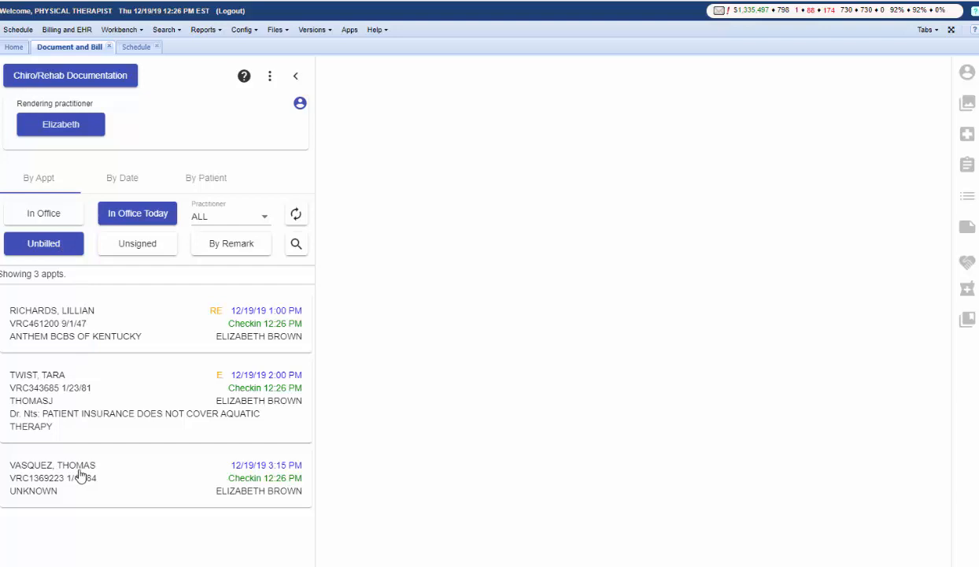
{"action": "left_click", "coordinate": [74, 402]}
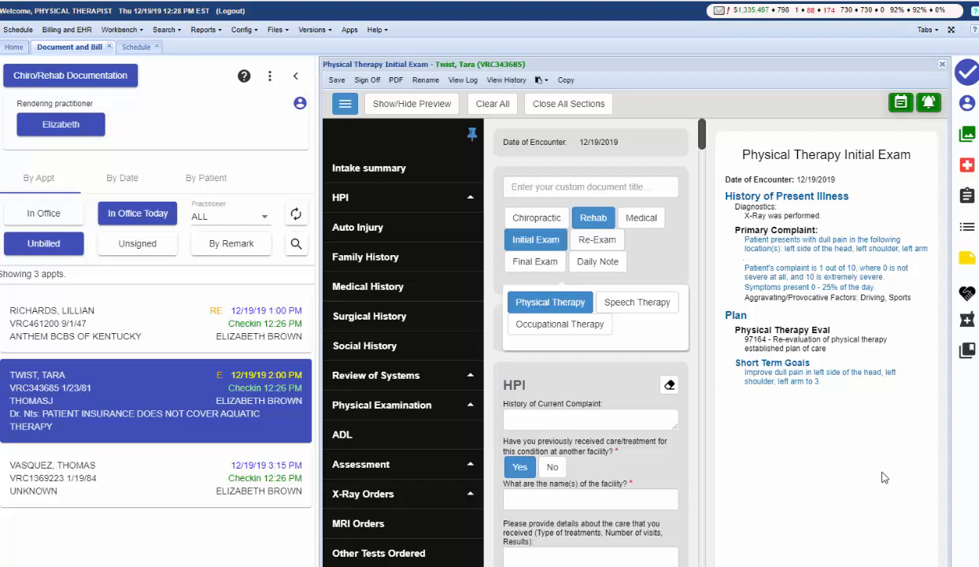
{"action": "left_click", "coordinate": [295, 76]}
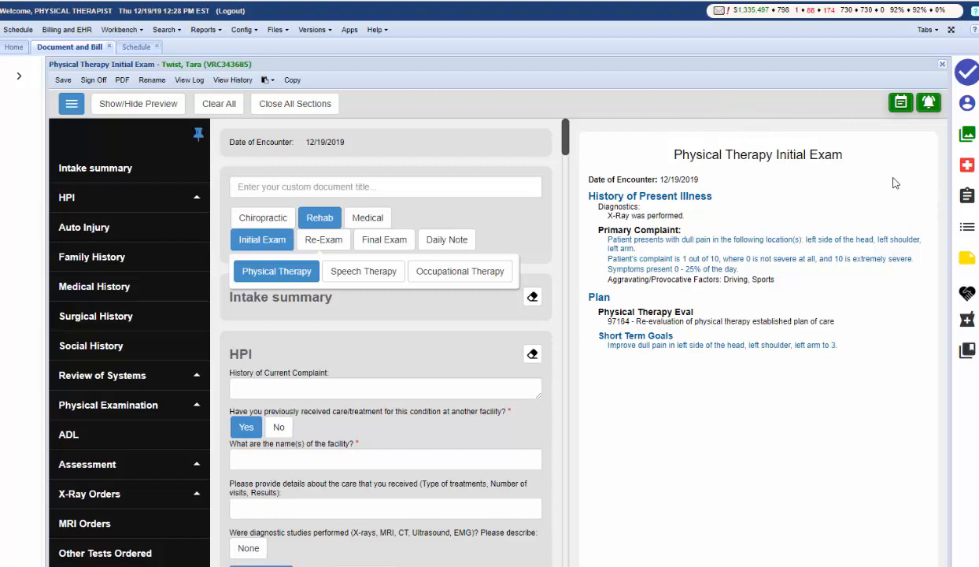
- Hide the document preview to look over the full-width exam form, and show the preview again
{"action": "left_click", "coordinate": [126, 106]}
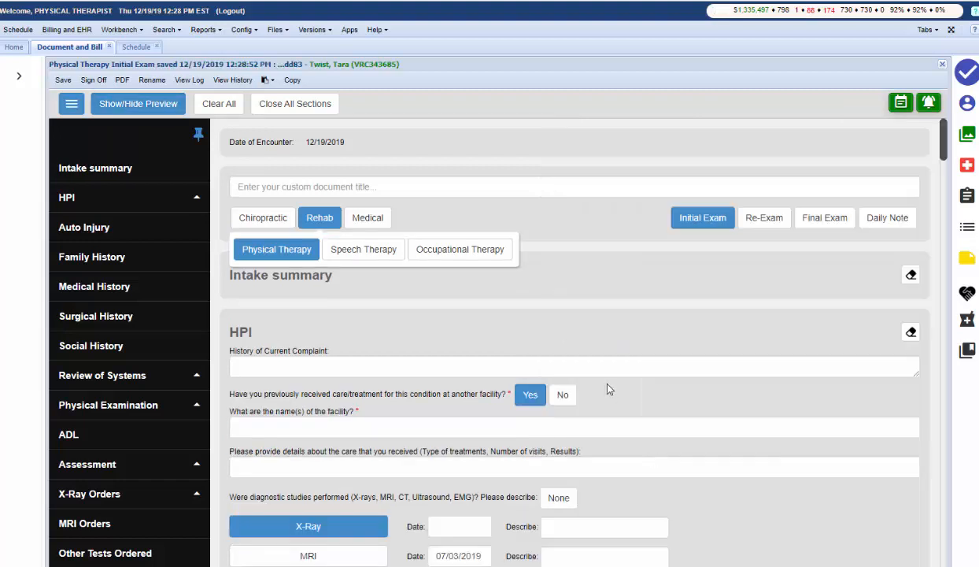
{"action": "scroll", "coordinate": [601, 373], "scroll_direction": "down", "scroll_amount": 2}
{"action": "scroll", "coordinate": [603, 377], "scroll_direction": "up", "scroll_amount": 2}
{"action": "left_click", "coordinate": [157, 109]}
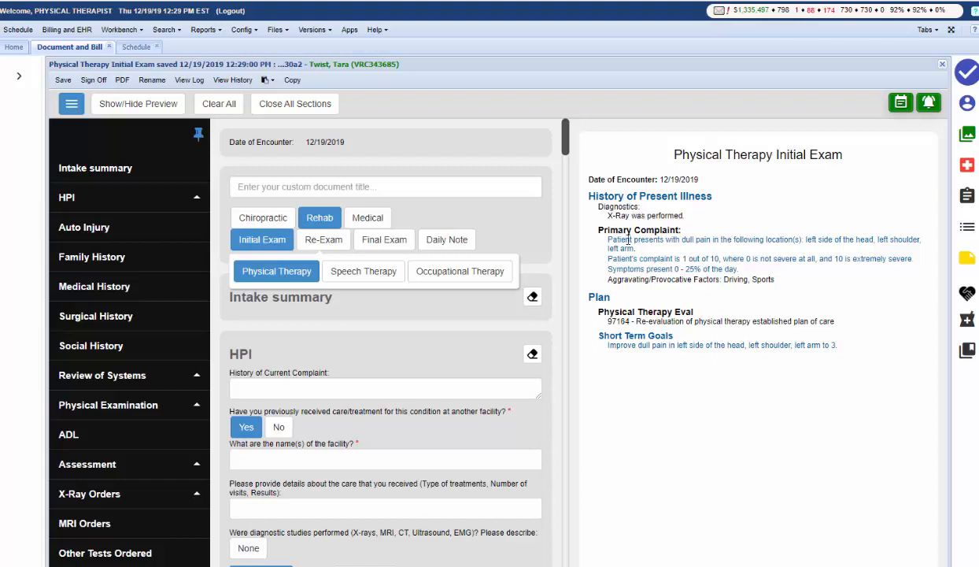
- Go to the exam's Assessment section and expand its Common Diagnoses subsection
{"action": "scroll", "coordinate": [201, 466], "scroll_direction": "down", "scroll_amount": 1}
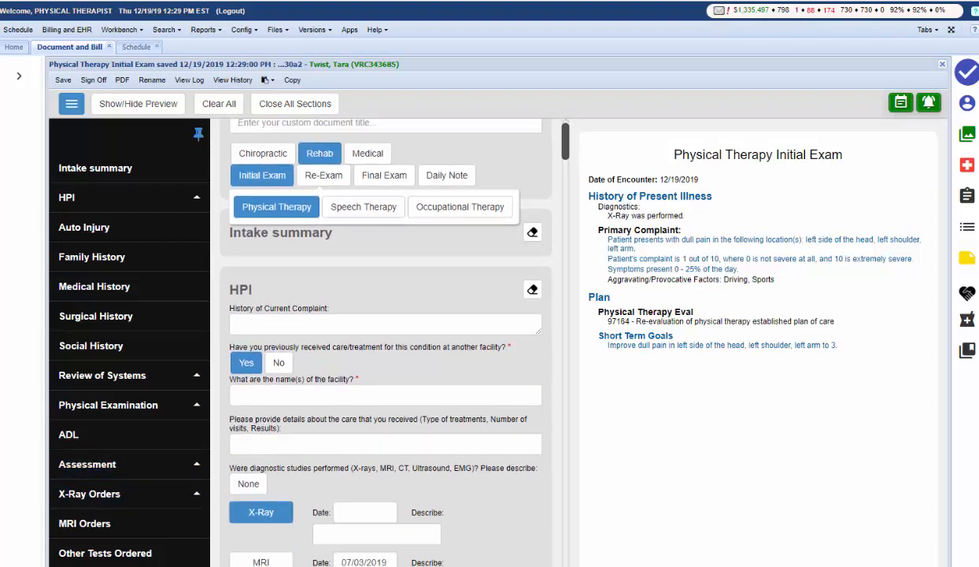
{"action": "left_click", "coordinate": [90, 464]}
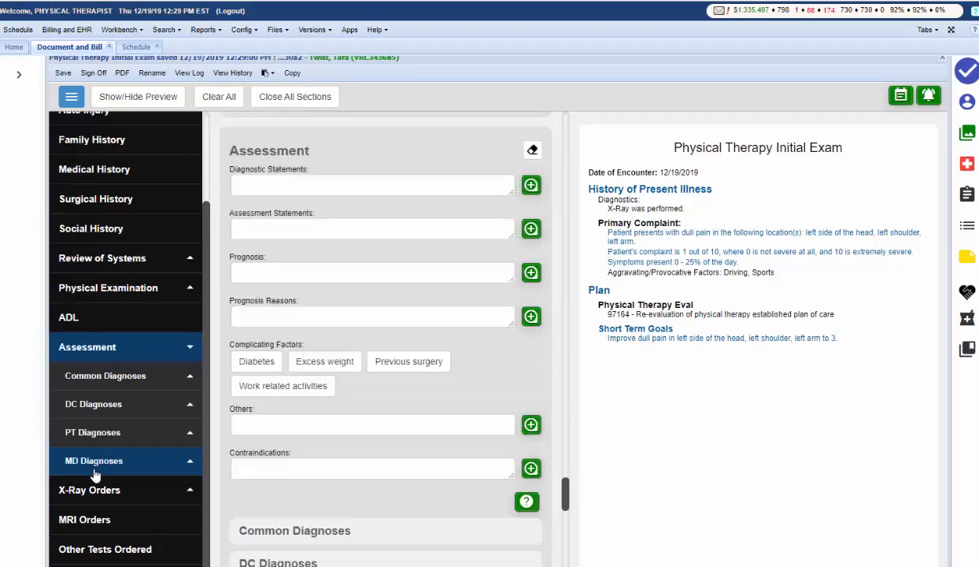
{"action": "scroll", "coordinate": [383, 531], "scroll_direction": "down", "scroll_amount": 3}
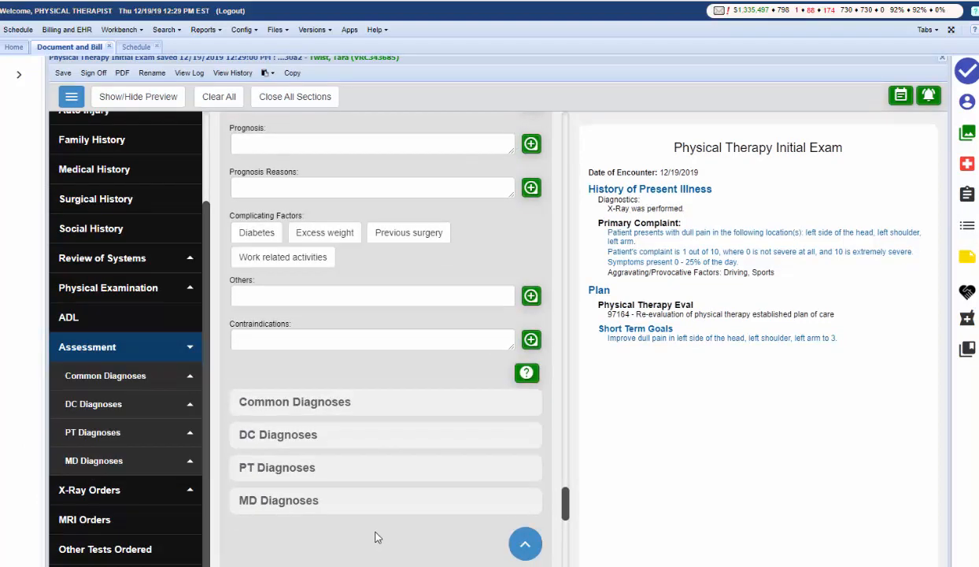
{"action": "left_click", "coordinate": [274, 344]}
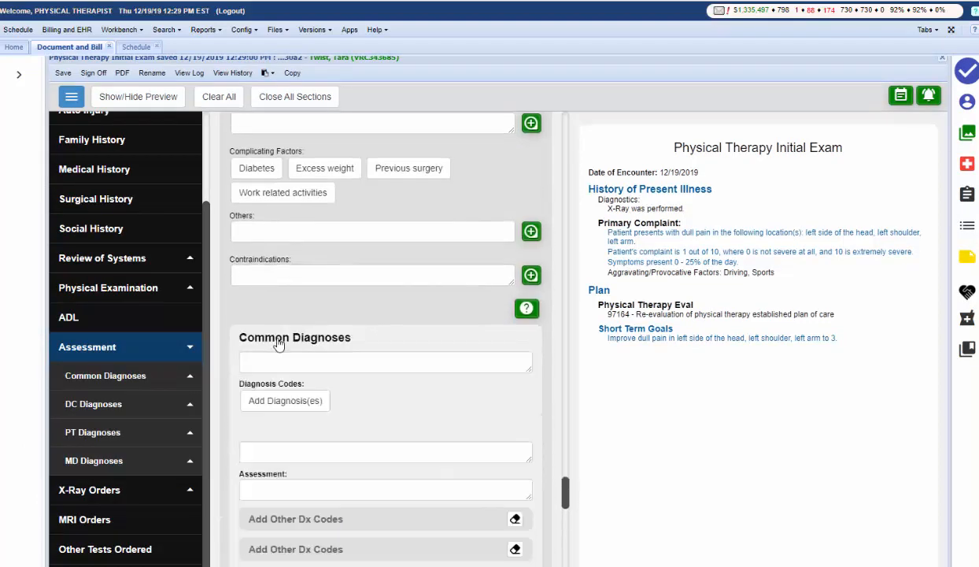
- Add the favorite ICD10 codes C44.602 and G43.001 to the common diagnoses and save the selection
{"action": "left_click", "coordinate": [287, 405]}
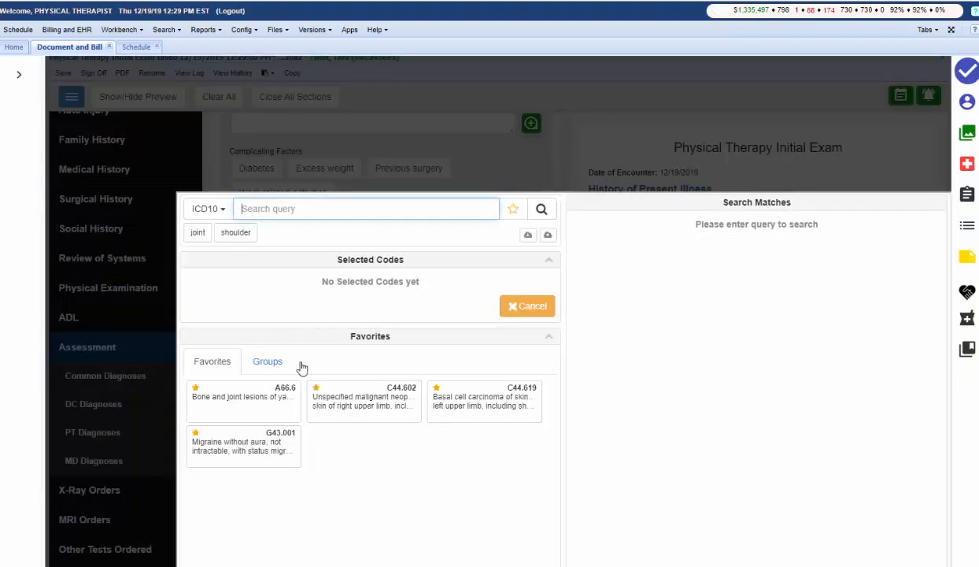
{"action": "left_click", "coordinate": [369, 408]}
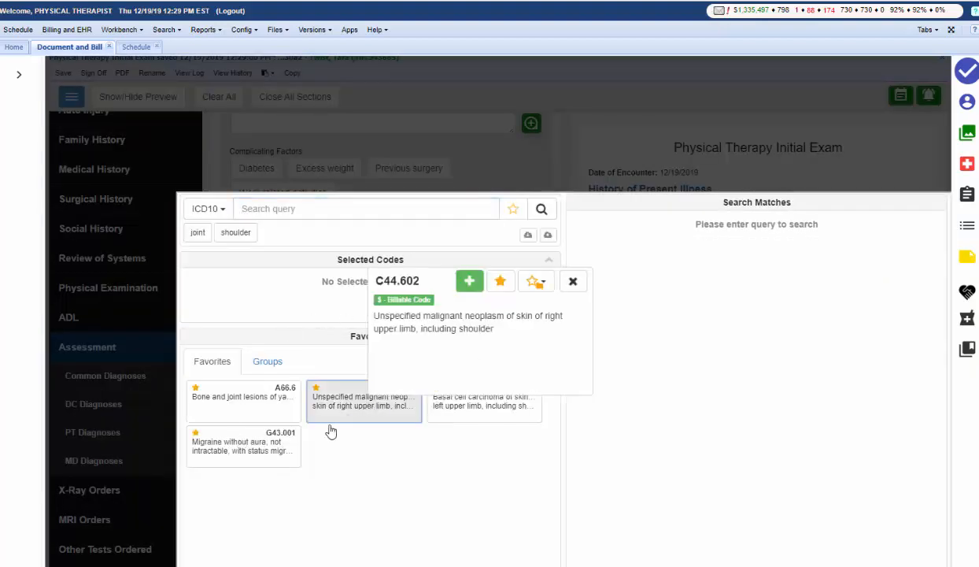
{"action": "left_click", "coordinate": [469, 280]}
{"action": "left_click", "coordinate": [244, 483]}
{"action": "left_click", "coordinate": [344, 280]}
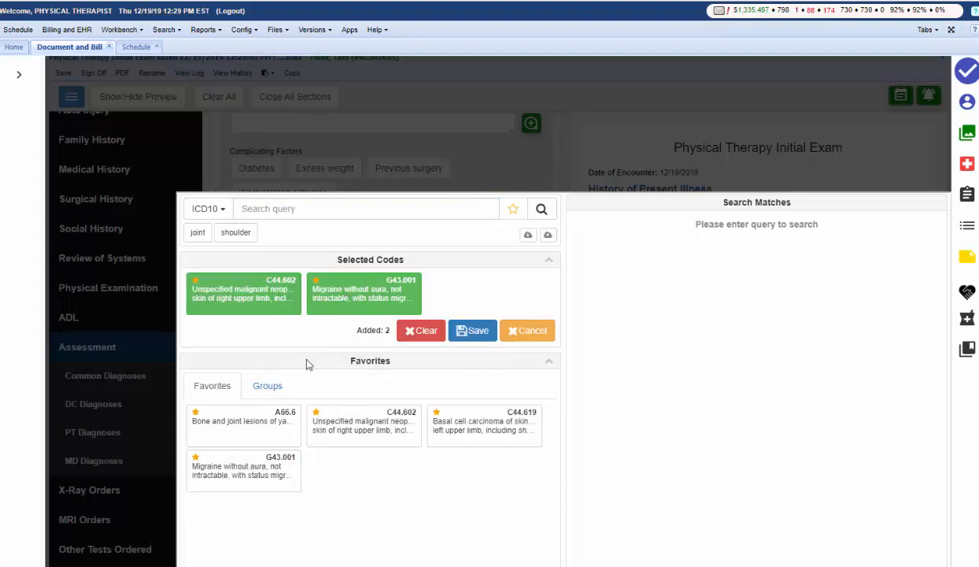
{"action": "left_click", "coordinate": [476, 330]}
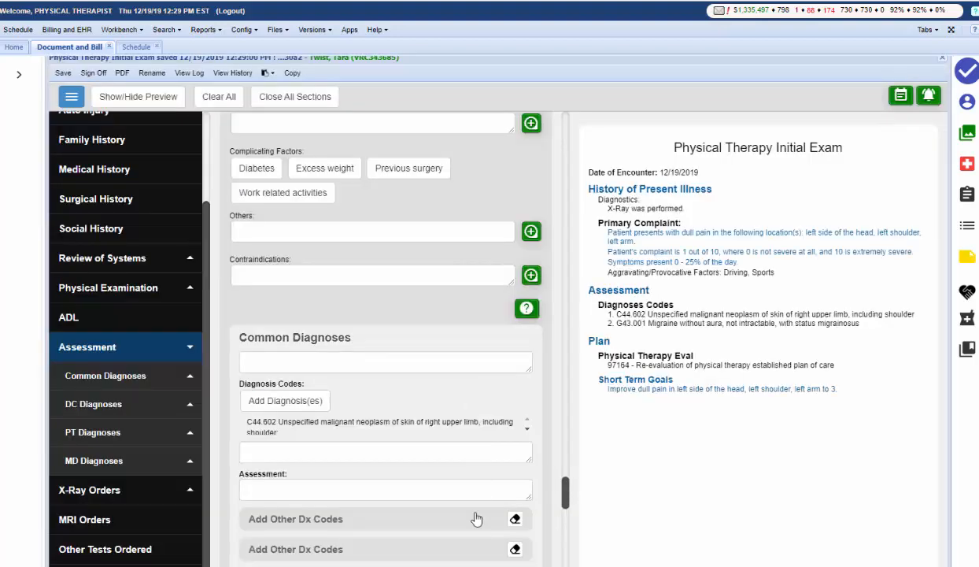
- Try evaluation codes 97161 and 97162 under the Plan's Physical Therapy Eval, and settle on 97163, high complexity
{"action": "scroll", "coordinate": [394, 526], "scroll_direction": "down", "scroll_amount": 2}
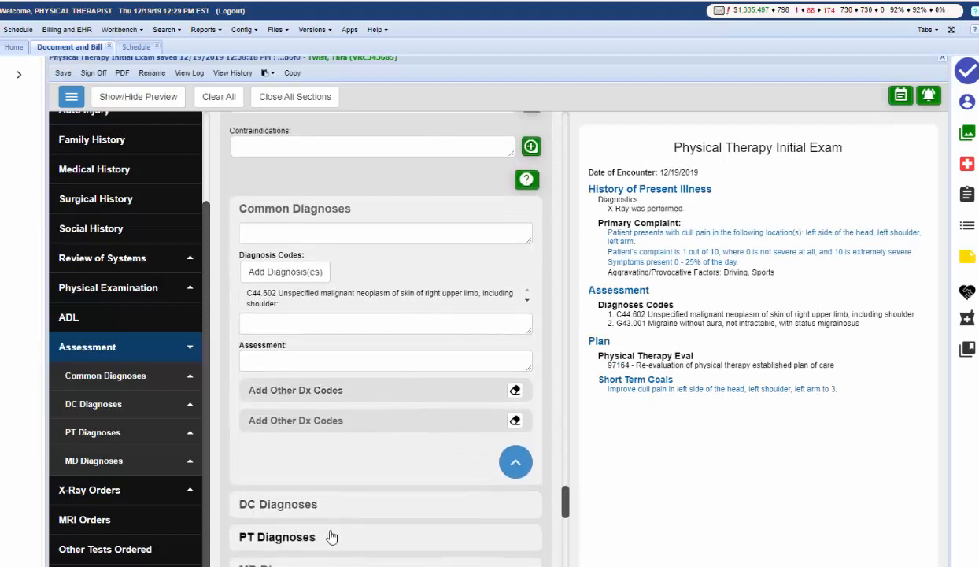
{"action": "scroll", "coordinate": [331, 535], "scroll_direction": "down", "scroll_amount": 3}
{"action": "scroll", "coordinate": [337, 532], "scroll_direction": "down", "scroll_amount": 3}
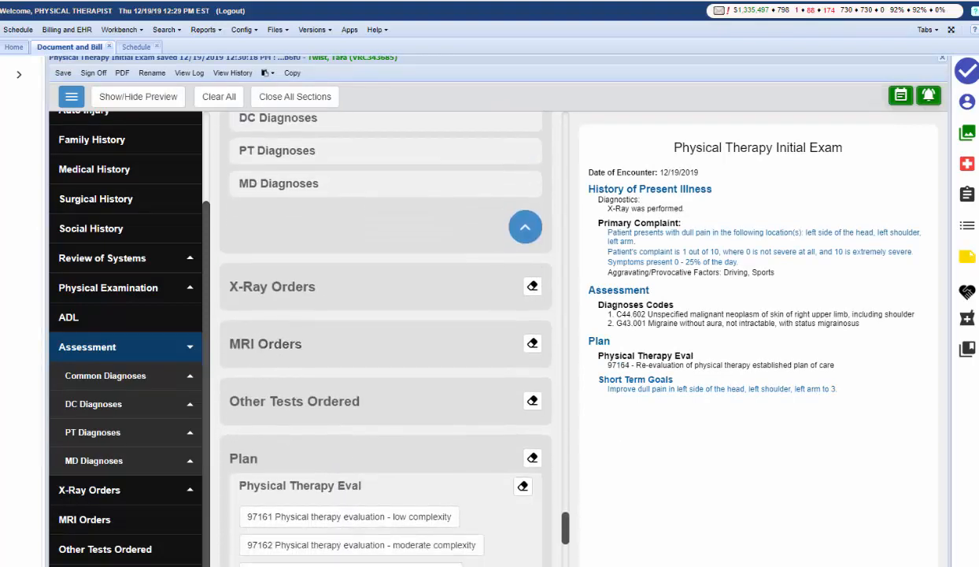
{"action": "left_click", "coordinate": [393, 520]}
{"action": "scroll", "coordinate": [393, 520], "scroll_direction": "down", "scroll_amount": 3}
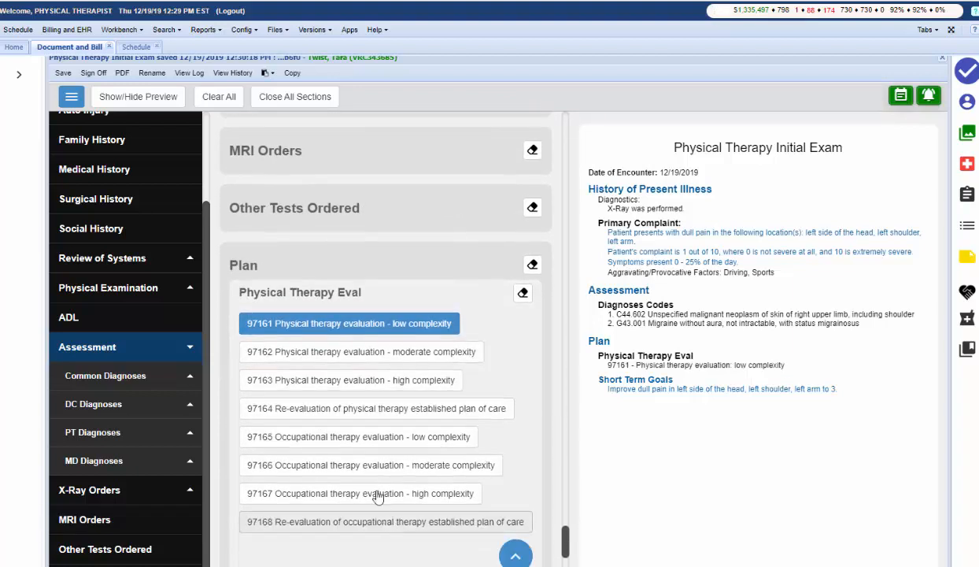
{"action": "left_click", "coordinate": [312, 359]}
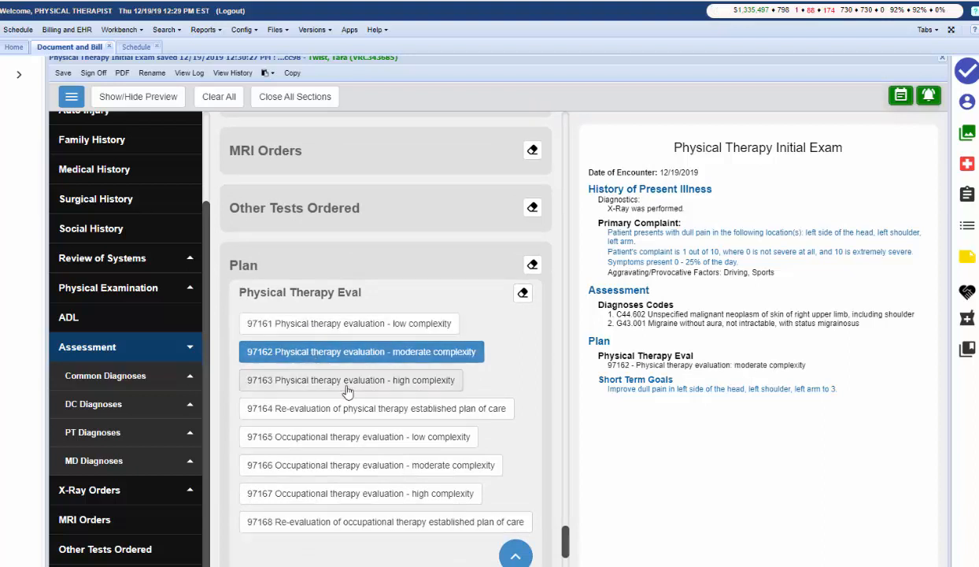
{"action": "left_click", "coordinate": [316, 385]}
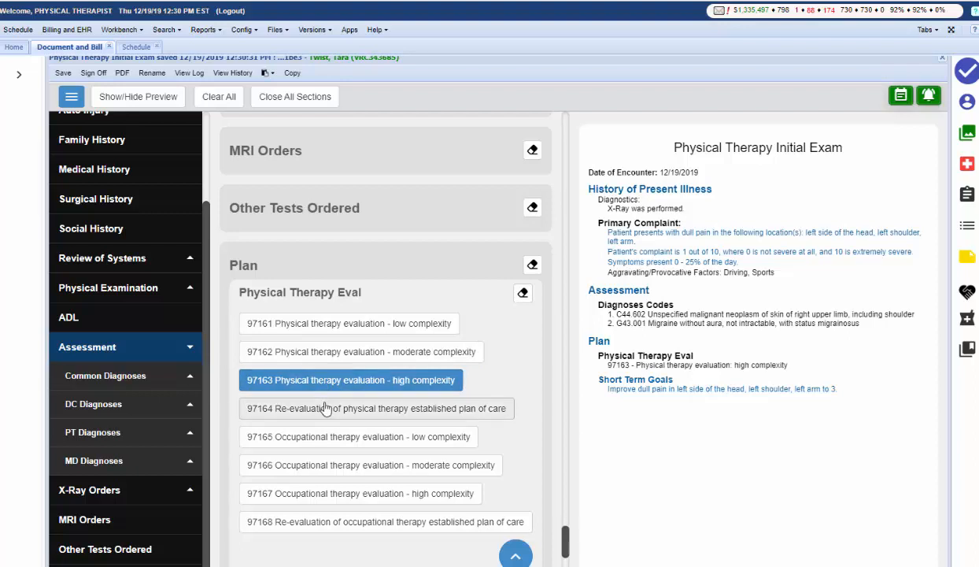
- Under the Plan's PT G-Codes, set mobility current status G8978 to CJ (20-39%) and mobility goal status G8979 to CL (60-79%)
{"action": "scroll", "coordinate": [268, 526], "scroll_direction": "down", "scroll_amount": 1}
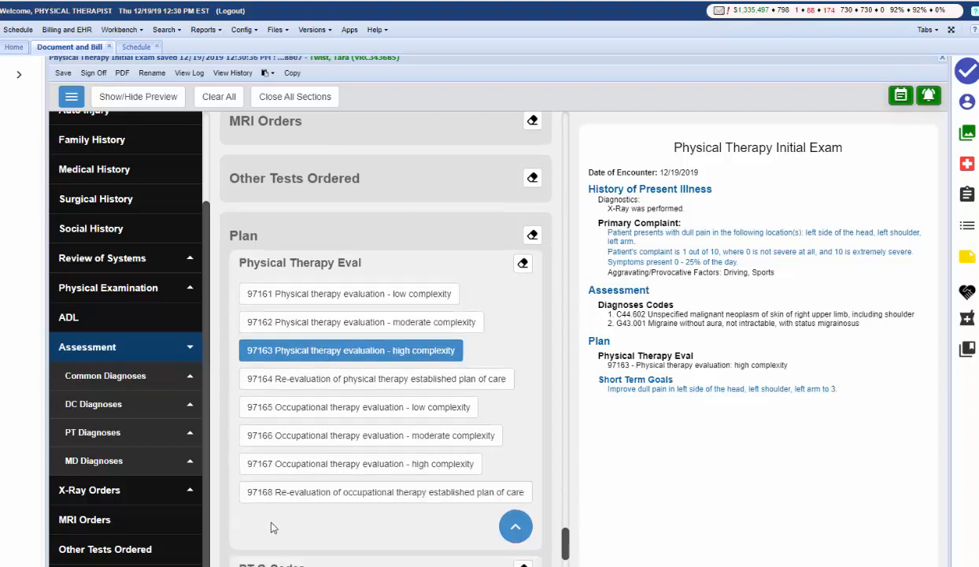
{"action": "scroll", "coordinate": [271, 527], "scroll_direction": "down", "scroll_amount": 4}
{"action": "scroll", "coordinate": [275, 529], "scroll_direction": "down", "scroll_amount": 1}
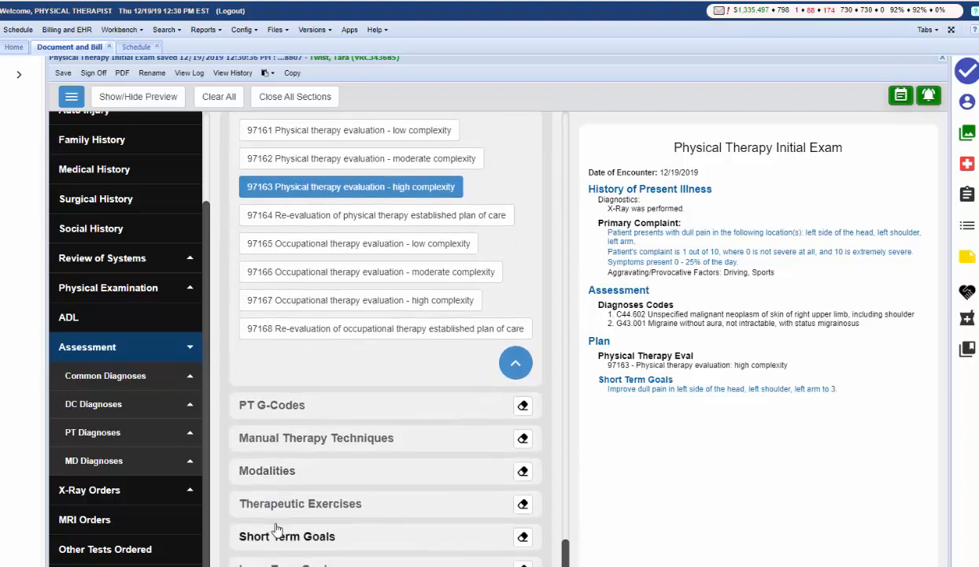
{"action": "scroll", "coordinate": [277, 529], "scroll_direction": "down", "scroll_amount": 2}
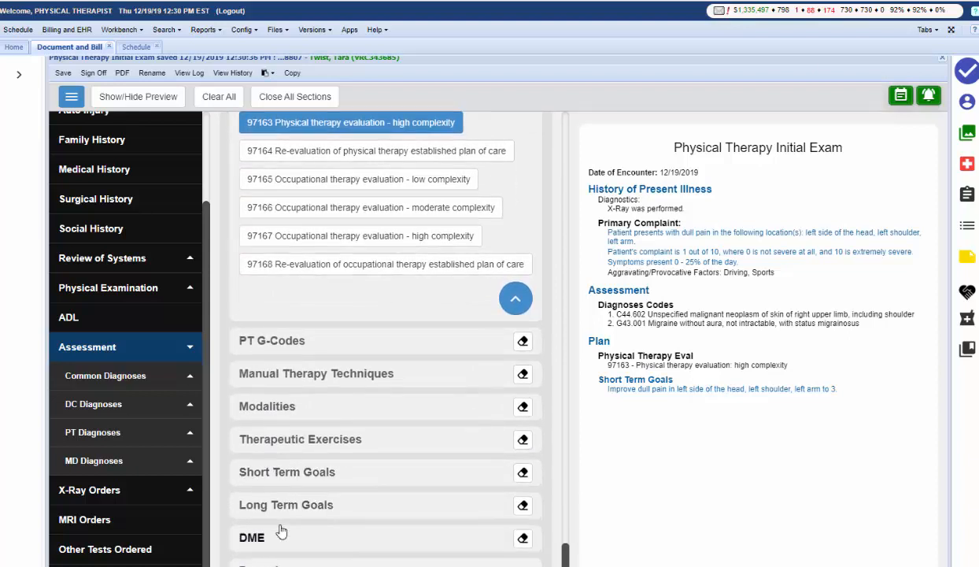
{"action": "left_click", "coordinate": [311, 345]}
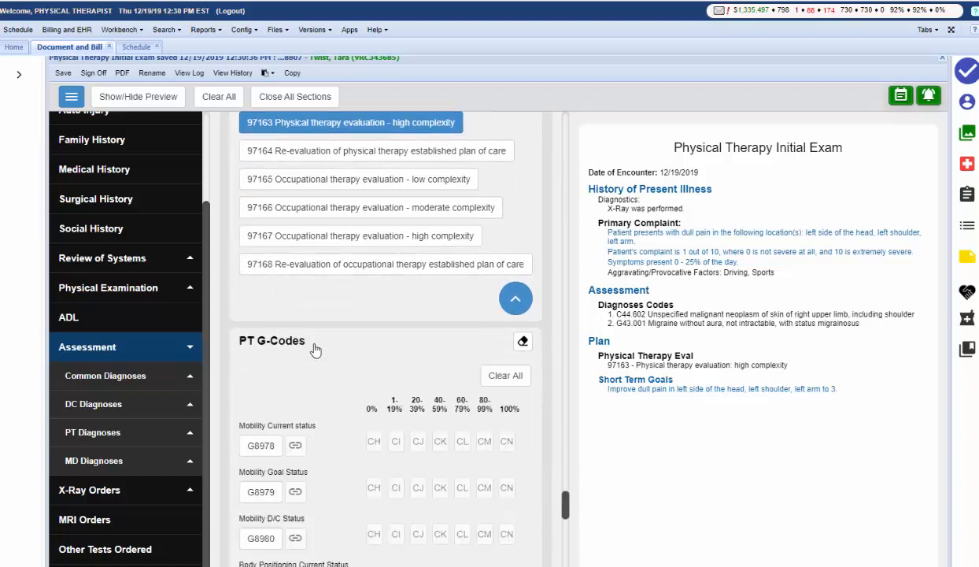
{"action": "left_click", "coordinate": [263, 447]}
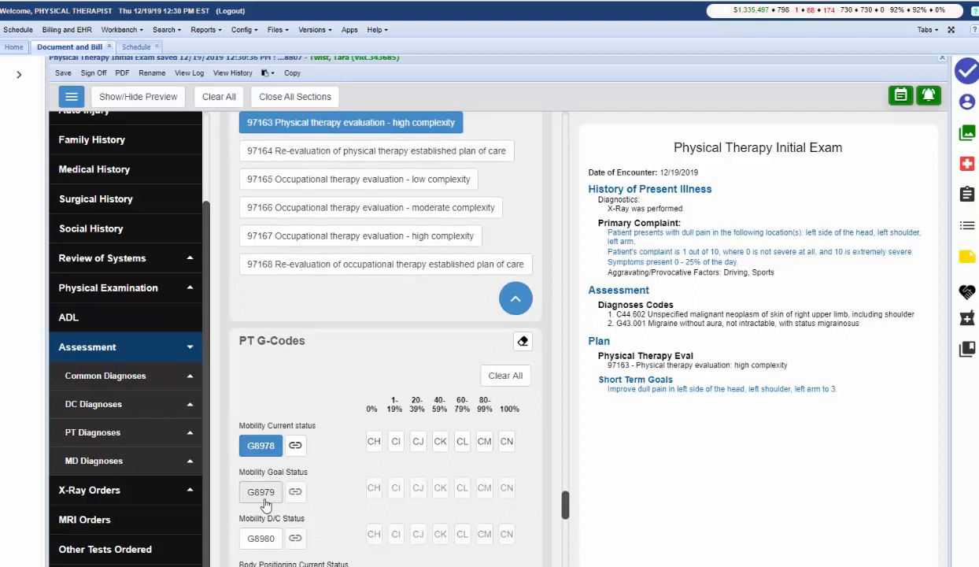
{"action": "left_click", "coordinate": [259, 491]}
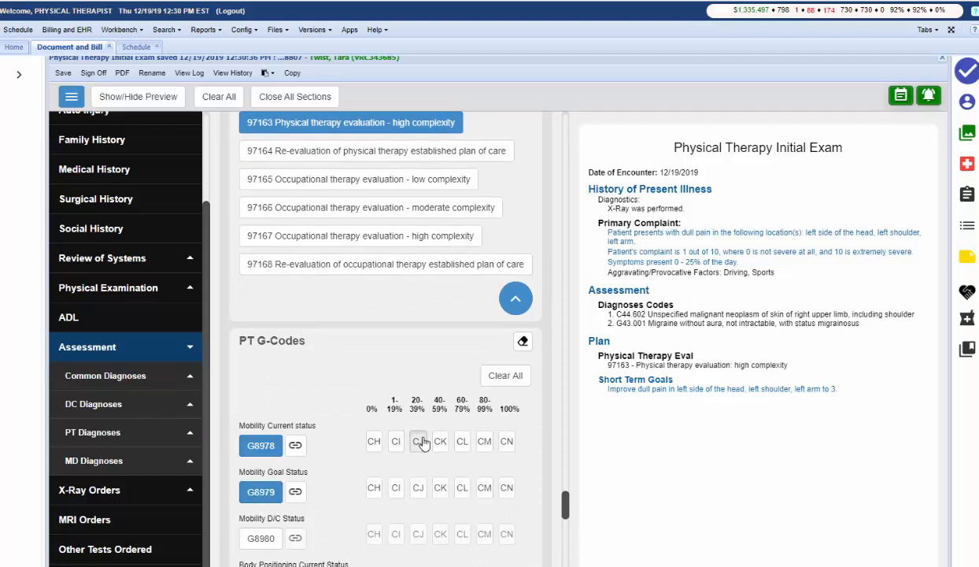
{"action": "left_click", "coordinate": [420, 441]}
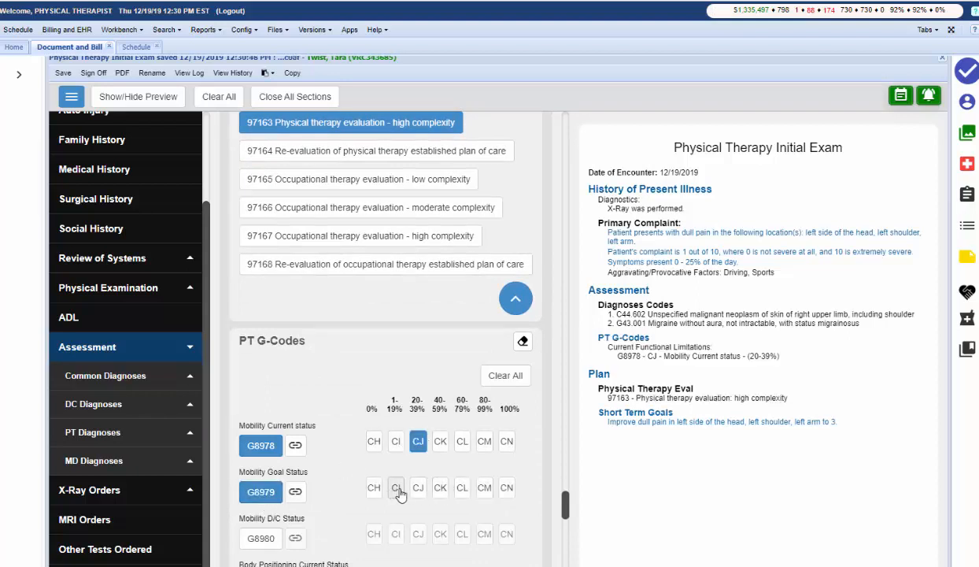
{"action": "left_click", "coordinate": [462, 487]}
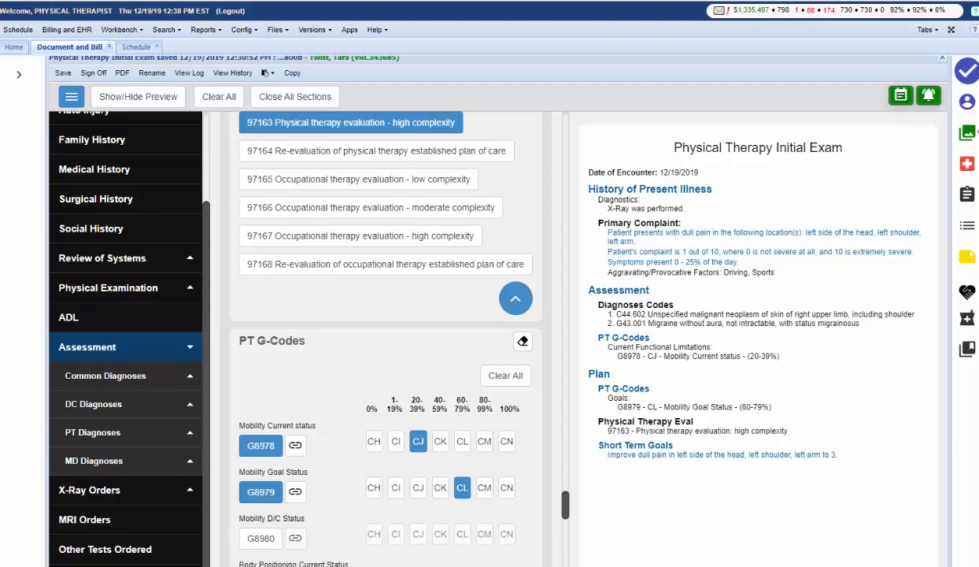
- Open the encounter's completion window and go to the Copay field in its claim data
{"action": "left_click", "coordinate": [965, 75]}
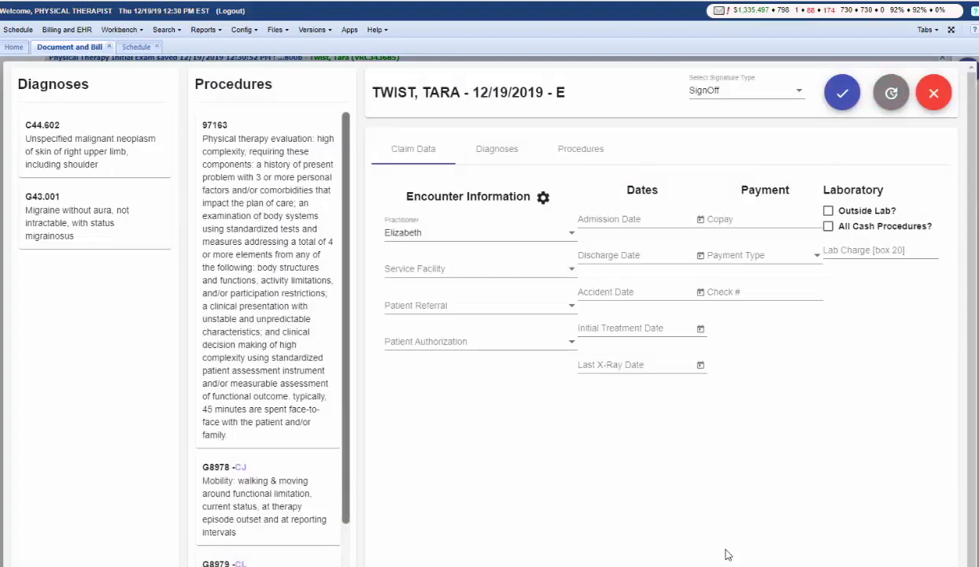
{"action": "left_click", "coordinate": [718, 217]}
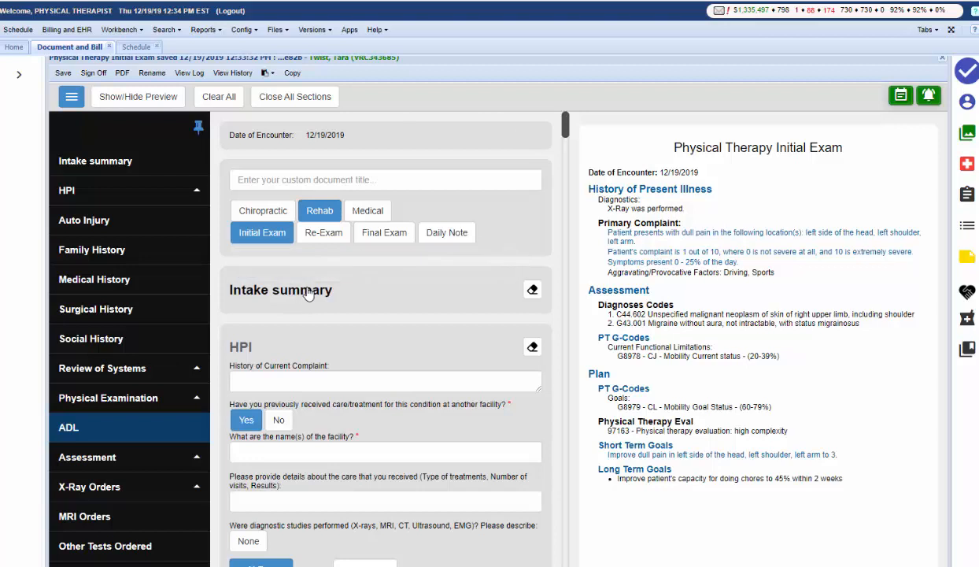
- Expand the exam's Intake summary section, check the macro list for the intake text field, and place the cursor in that field
{"action": "left_click_drag", "start_coordinate": [303, 294], "coordinate": [309, 293]}
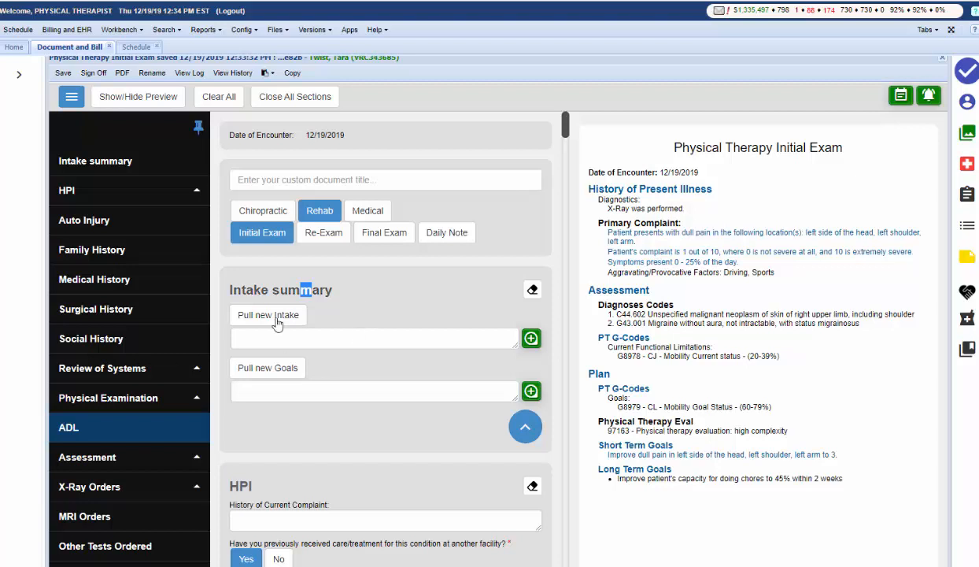
{"action": "left_click", "coordinate": [332, 357]}
{"action": "scroll", "coordinate": [443, 502], "scroll_direction": "down", "scroll_amount": 1}
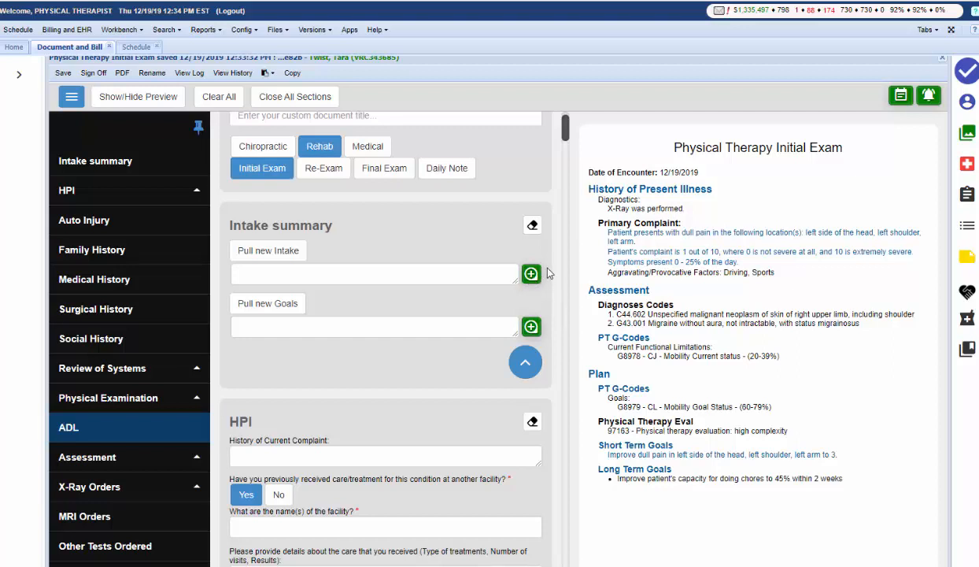
{"action": "left_click", "coordinate": [531, 274]}
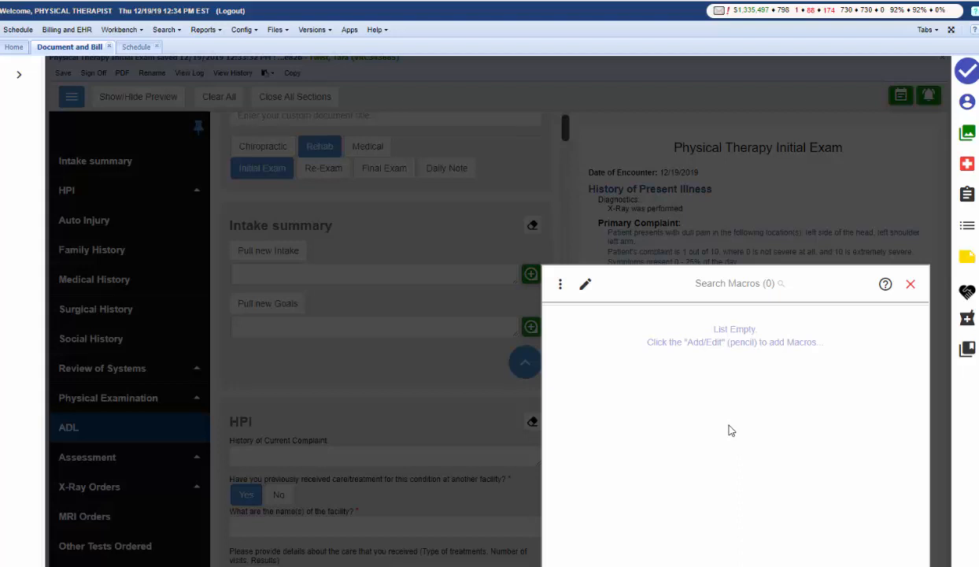
{"action": "left_click", "coordinate": [911, 284]}
{"action": "left_click", "coordinate": [413, 274]}
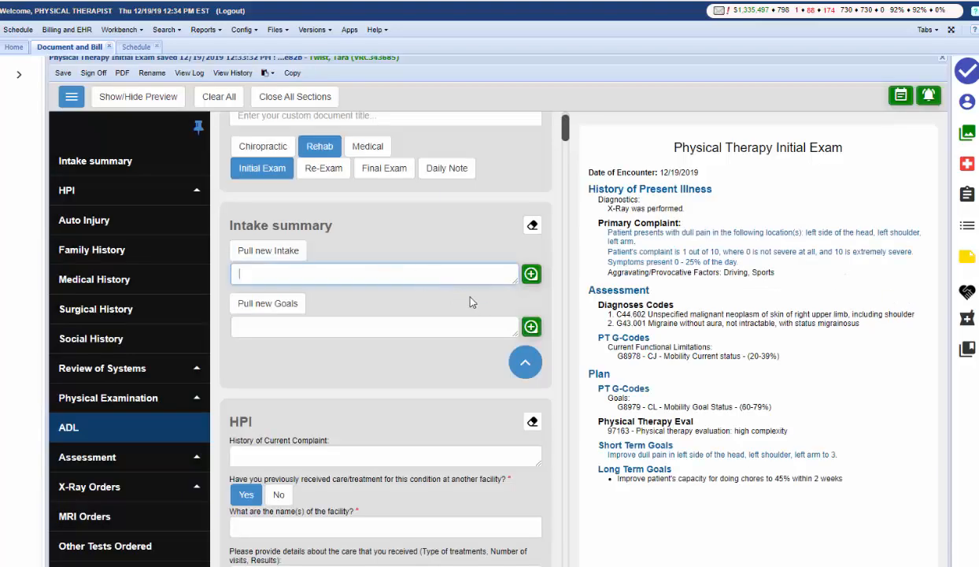
- Open the encounter's completion window again and review its Diagnoses and Procedures codes
{"action": "scroll", "coordinate": [535, 419], "scroll_direction": "down", "scroll_amount": 15}
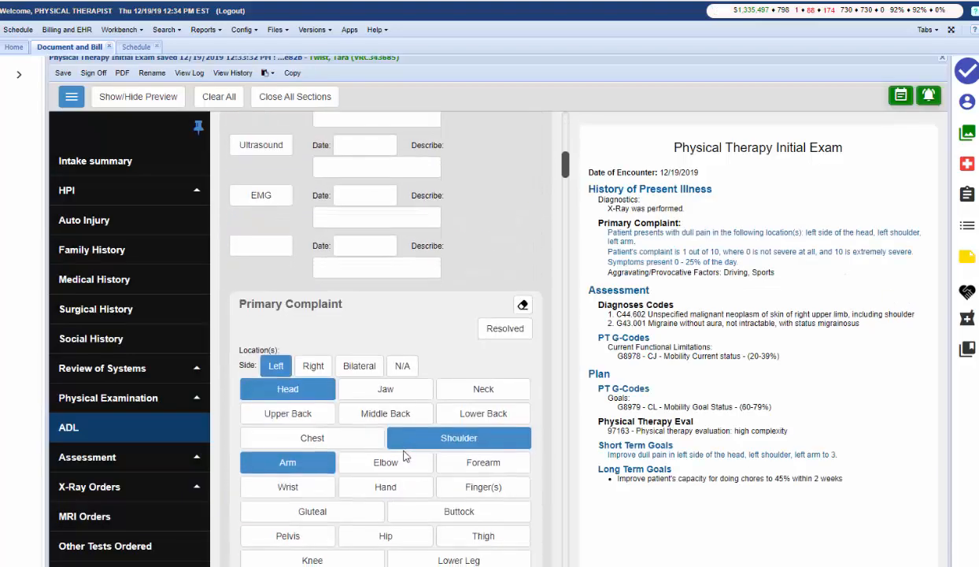
{"action": "scroll", "coordinate": [408, 452], "scroll_direction": "down", "scroll_amount": 10}
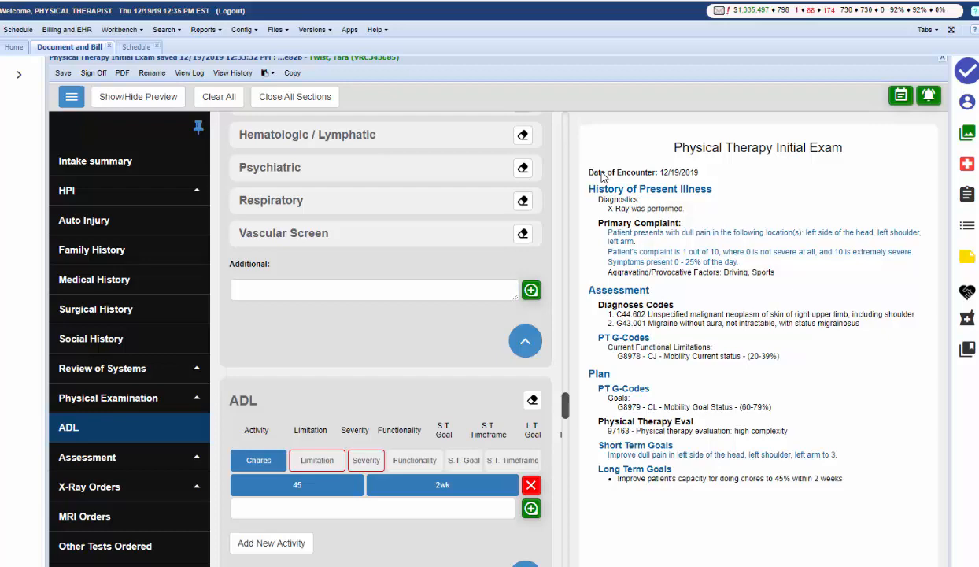
{"action": "left_click", "coordinate": [966, 75]}
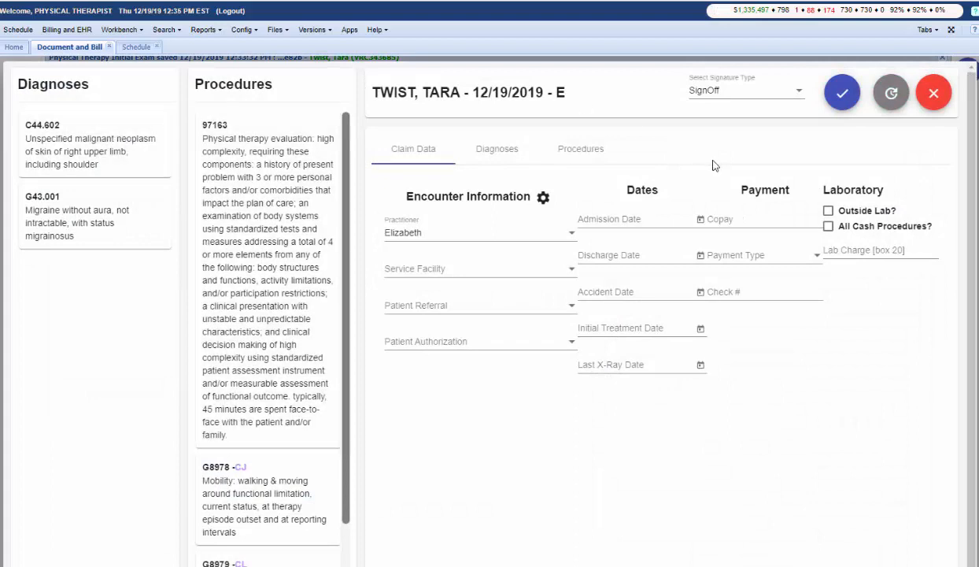
{"action": "left_click", "coordinate": [488, 149]}
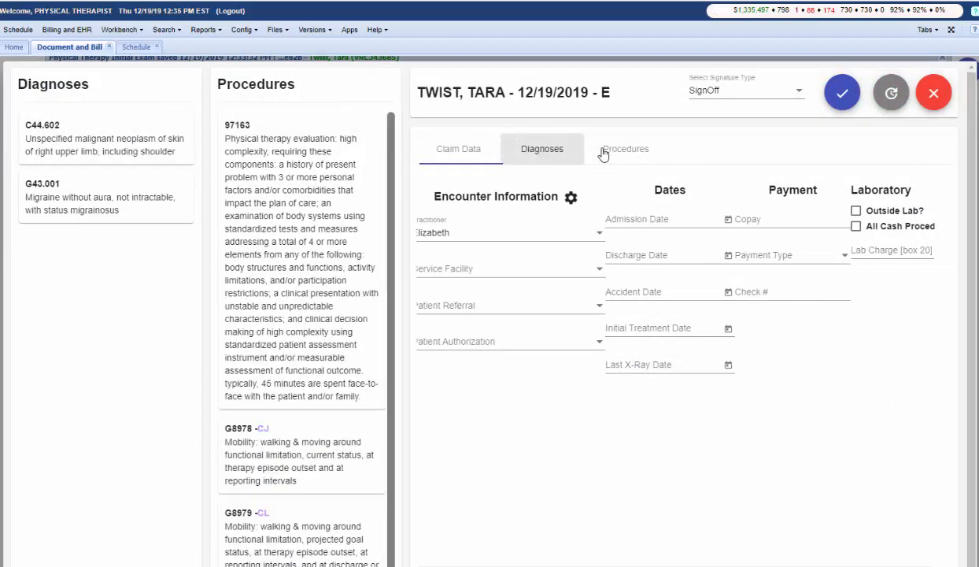
{"action": "left_click", "coordinate": [605, 153]}
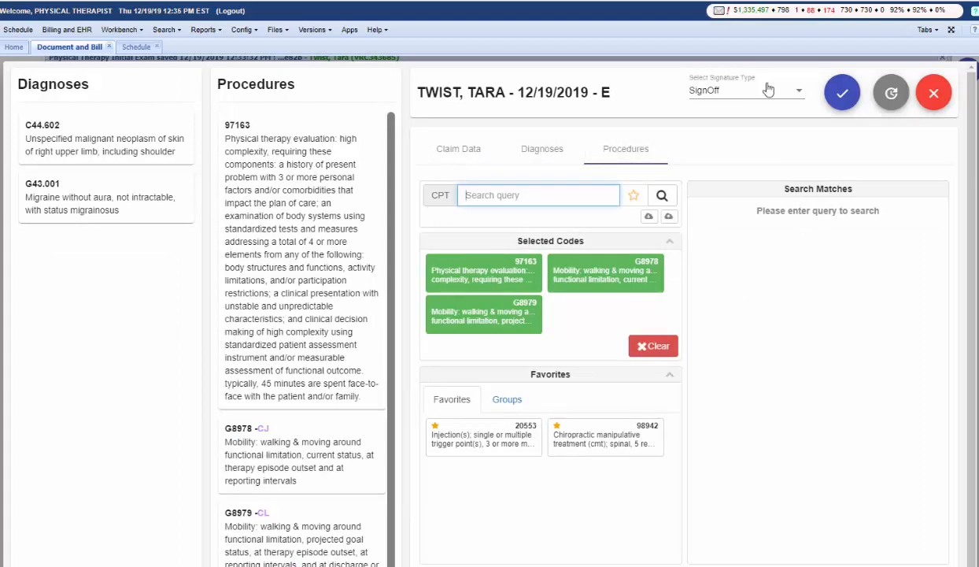
- Try to complete the encounter with signature type SignOff, and go to the Service Facility field in the claim data
{"action": "left_click", "coordinate": [845, 101]}
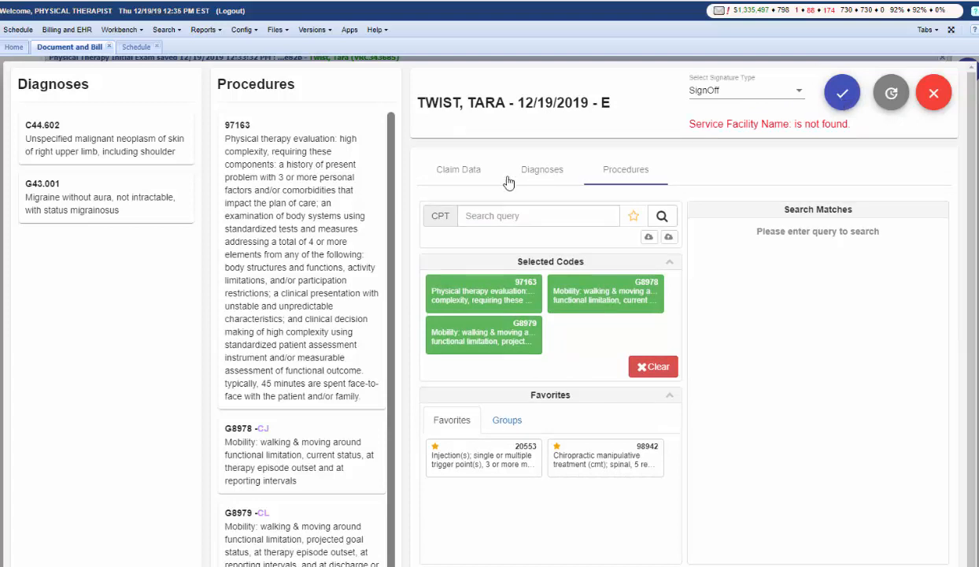
{"action": "left_click", "coordinate": [457, 167]}
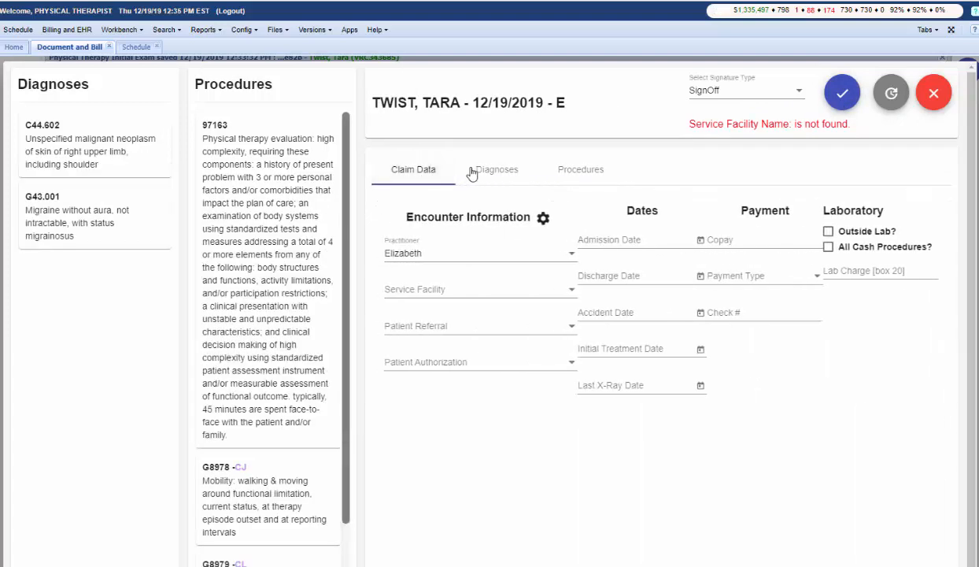
{"action": "left_click", "coordinate": [450, 290]}
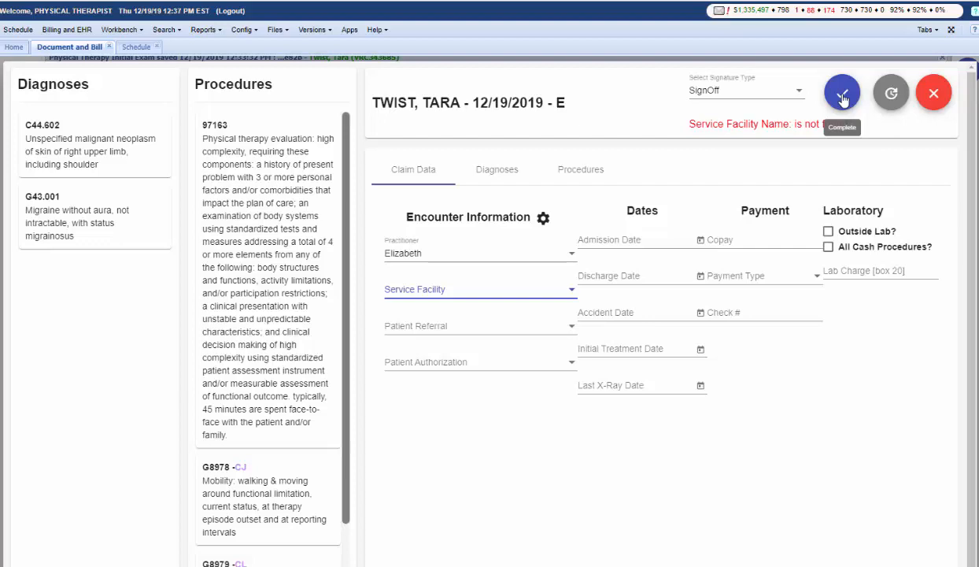
- Close the completion window, the Document and Bill page and the Schedule to return to the Home dashboard
{"action": "left_click", "coordinate": [915, 92]}
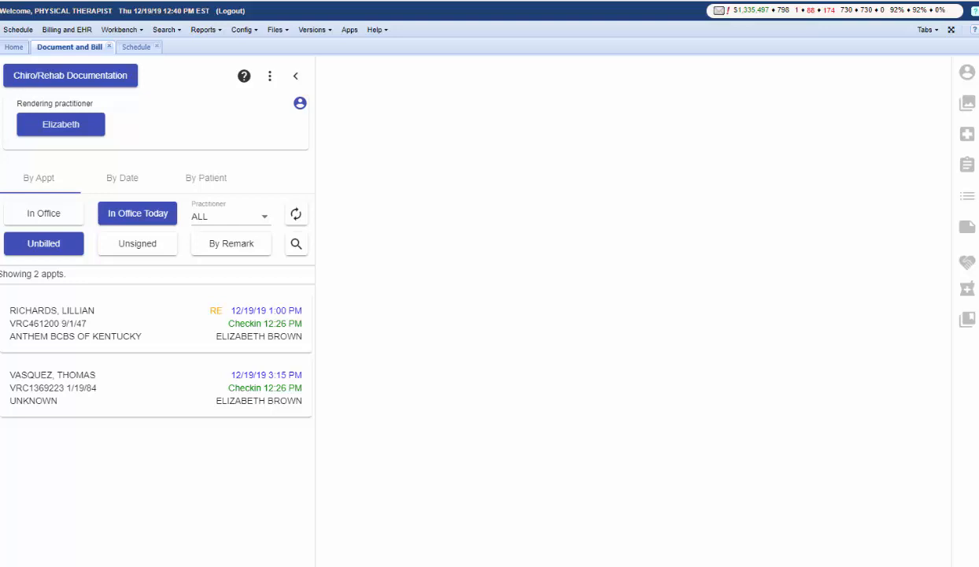
{"action": "left_click", "coordinate": [109, 46]}
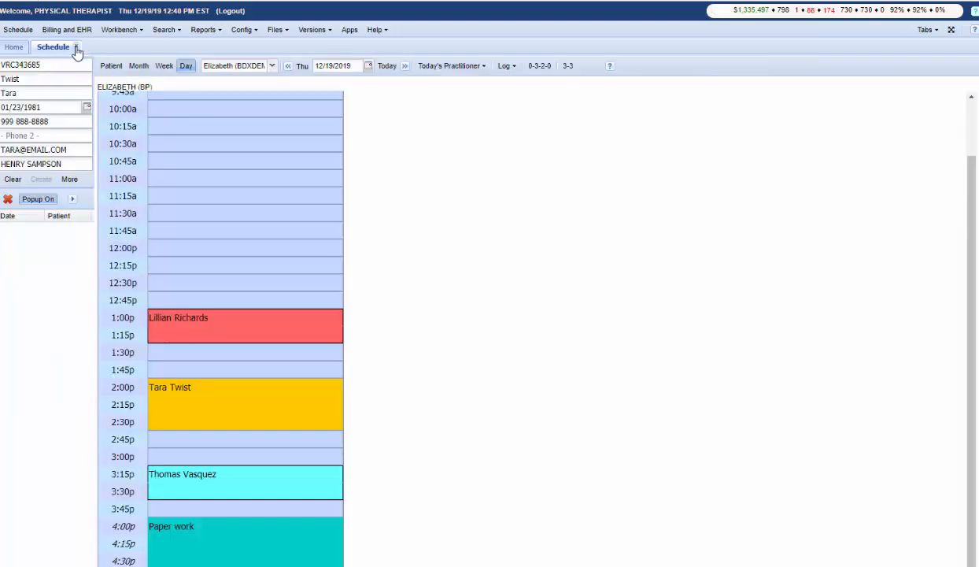
{"action": "left_click", "coordinate": [77, 47]}
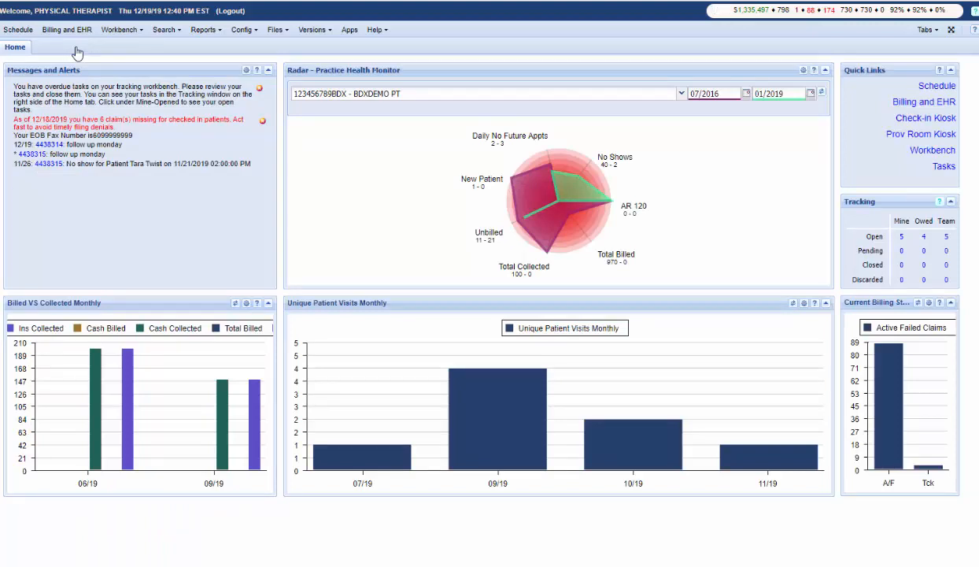